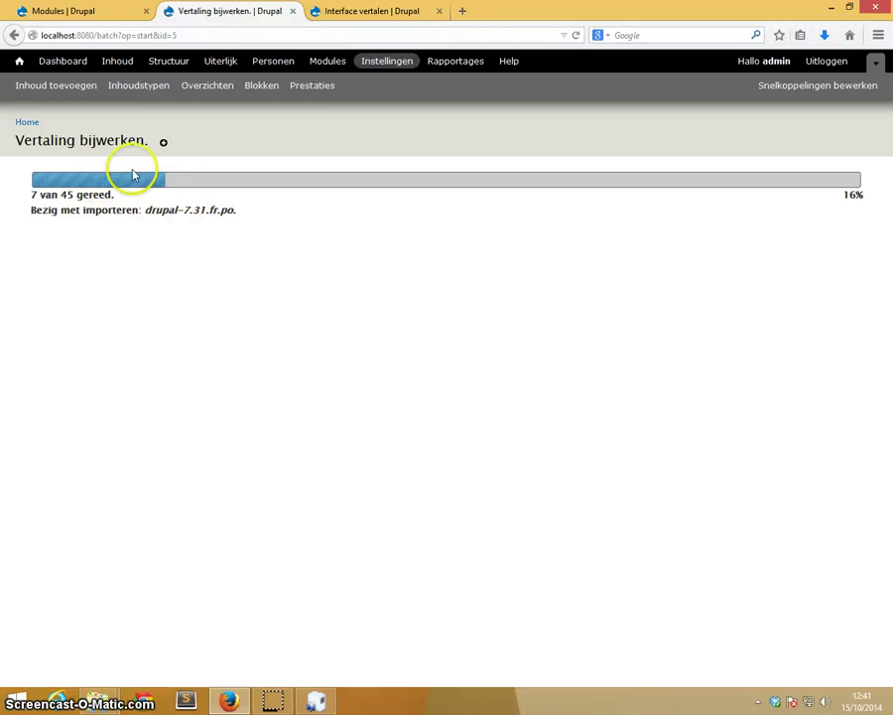
Refresh the user-defined strings for all listed text groups, from Contact forms through Blokken, in the interface translation settings
{"action": "left_click", "coordinate": [364, 12]}
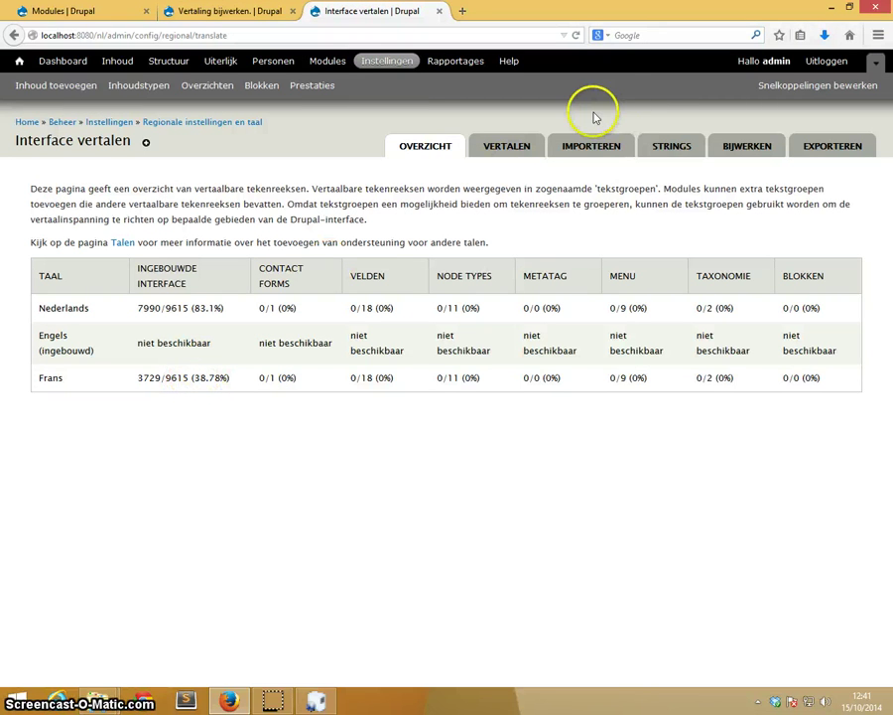
{"action": "left_click", "coordinate": [671, 149]}
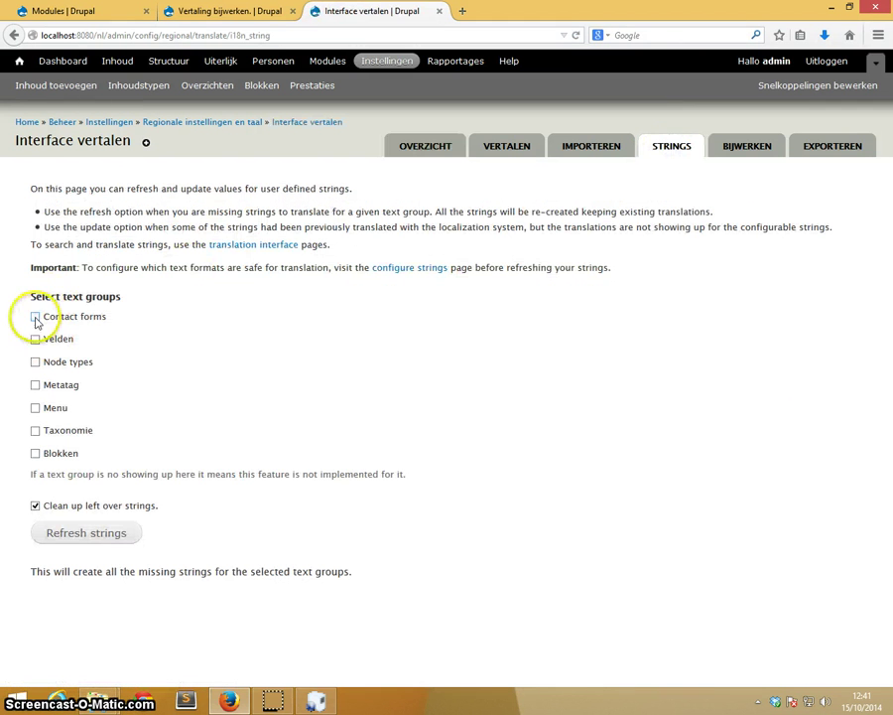
{"action": "left_click", "coordinate": [34, 316]}
{"action": "left_click", "coordinate": [34, 339]}
{"action": "left_click", "coordinate": [35, 361]}
{"action": "left_click", "coordinate": [35, 384]}
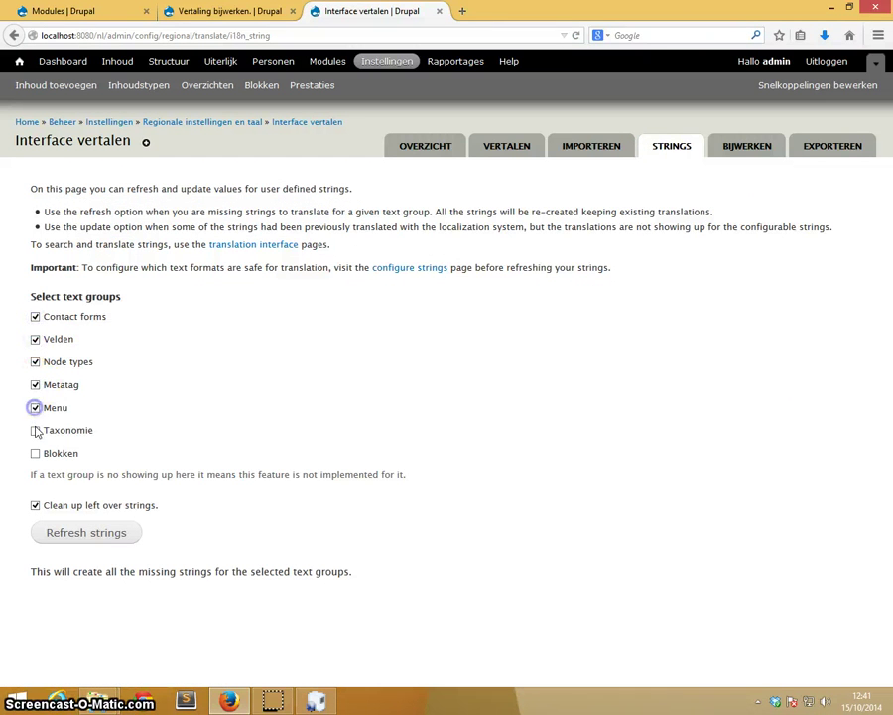
{"action": "left_click", "coordinate": [113, 534]}
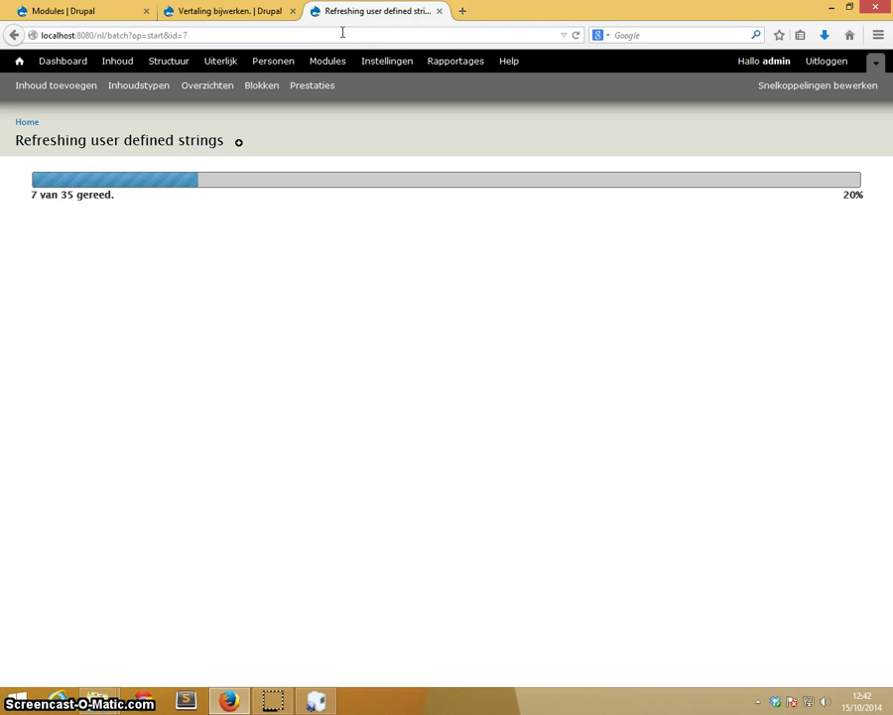
Start an English translation of the site's "Ons dierenpark" page and title it "Our zoo"
{"action": "left_click", "coordinate": [87, 11]}
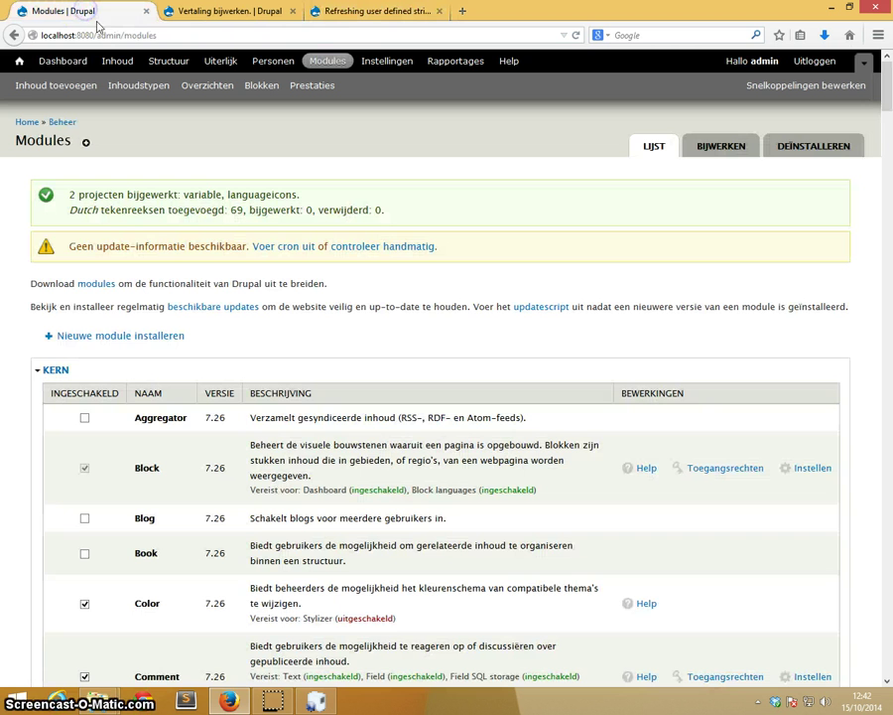
{"action": "left_click", "coordinate": [22, 64]}
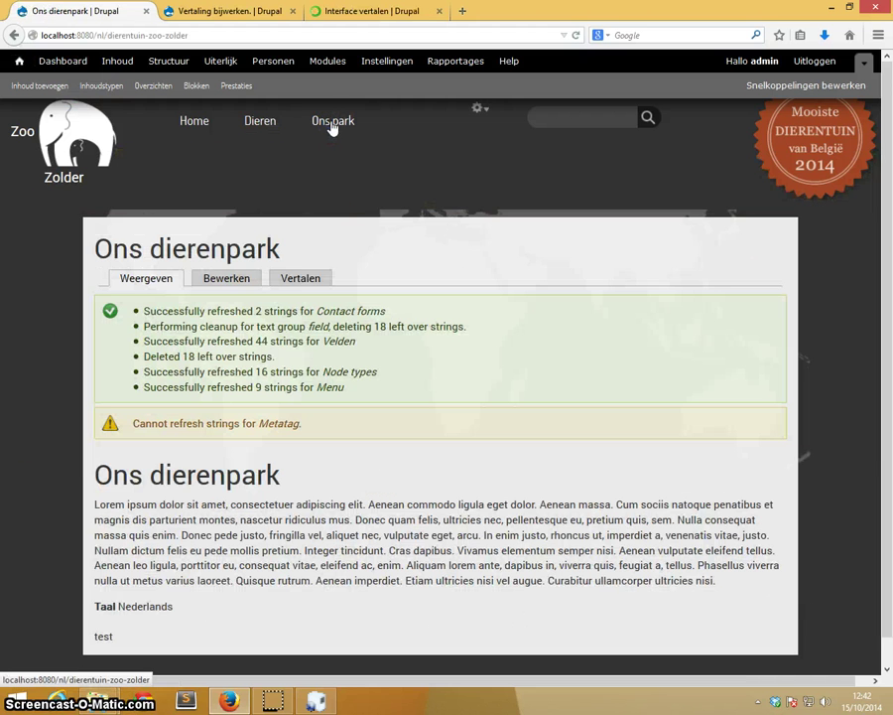
{"action": "left_click", "coordinate": [290, 281]}
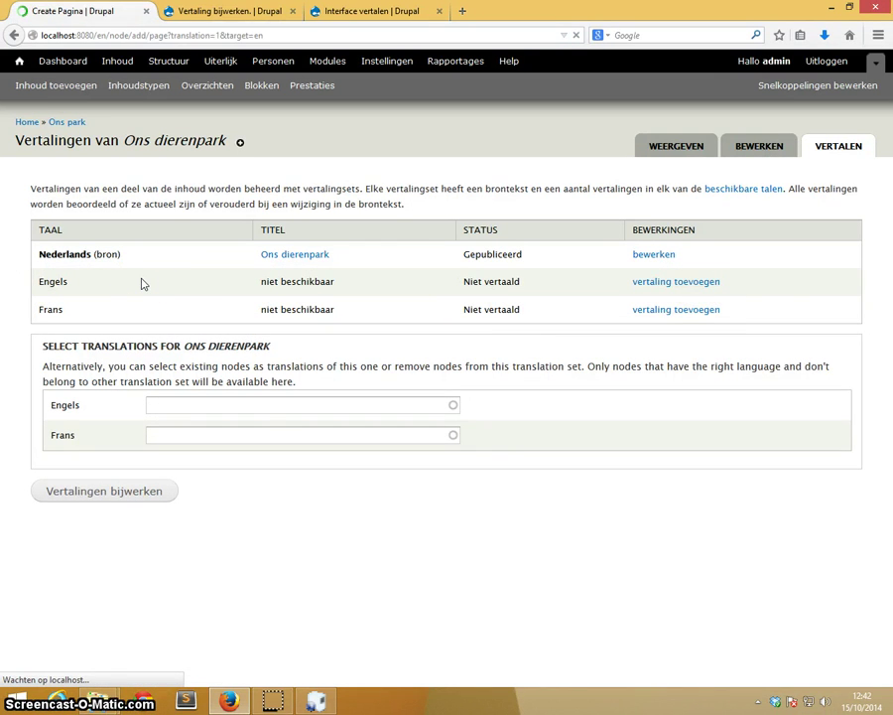
{"action": "left_click", "coordinate": [85, 204]}
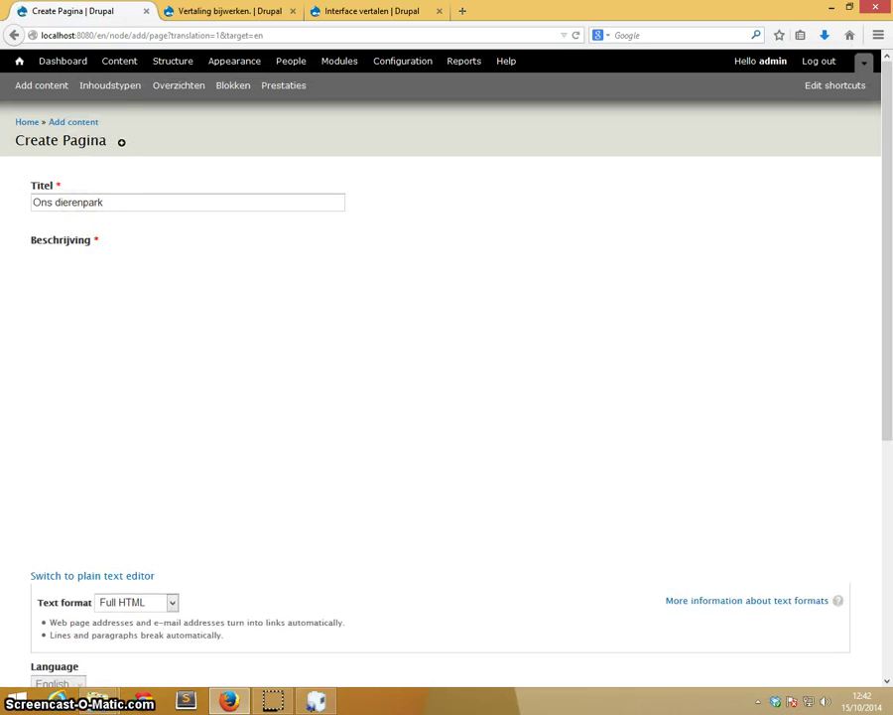
{"action": "left_click_drag", "start_coordinate": [121, 199], "coordinate": [4, 197]}
{"action": "type", "text": "O"}
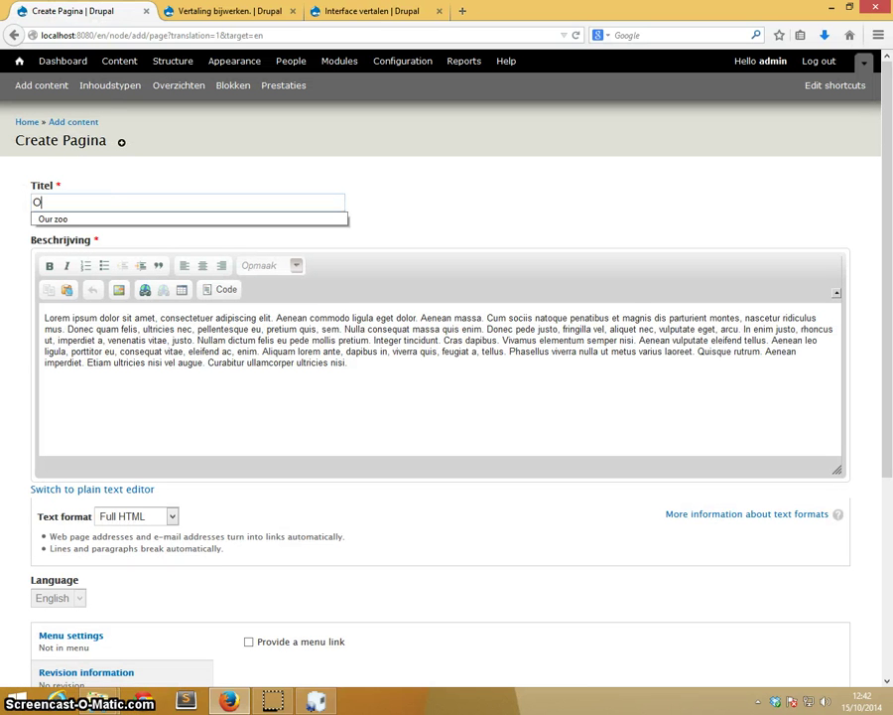
{"action": "type", "text": "ur zoo"}
Begin the English page's description with "In het Engels:" and delete its text from "Nullam dictum" to the end
{"action": "left_click", "coordinate": [45, 318]}
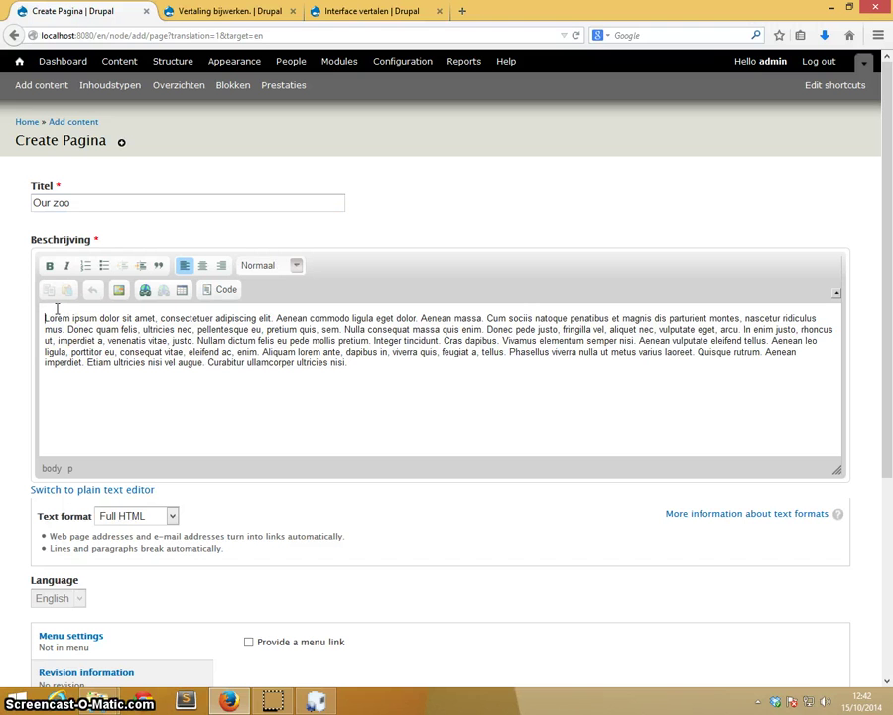
{"action": "type", "text": "In het Engel"}
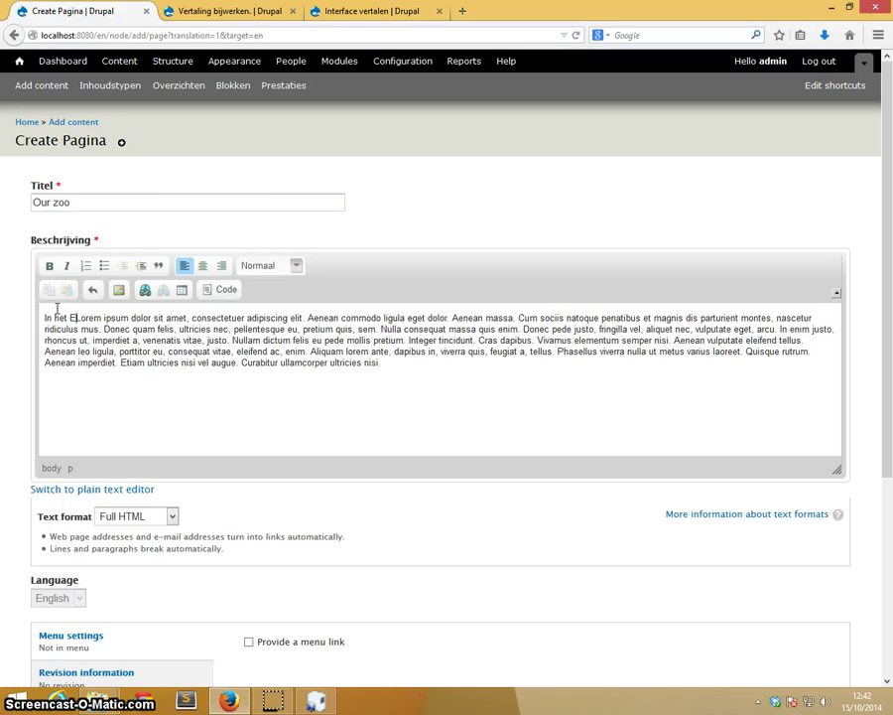
{"action": "type", "text": "s"}
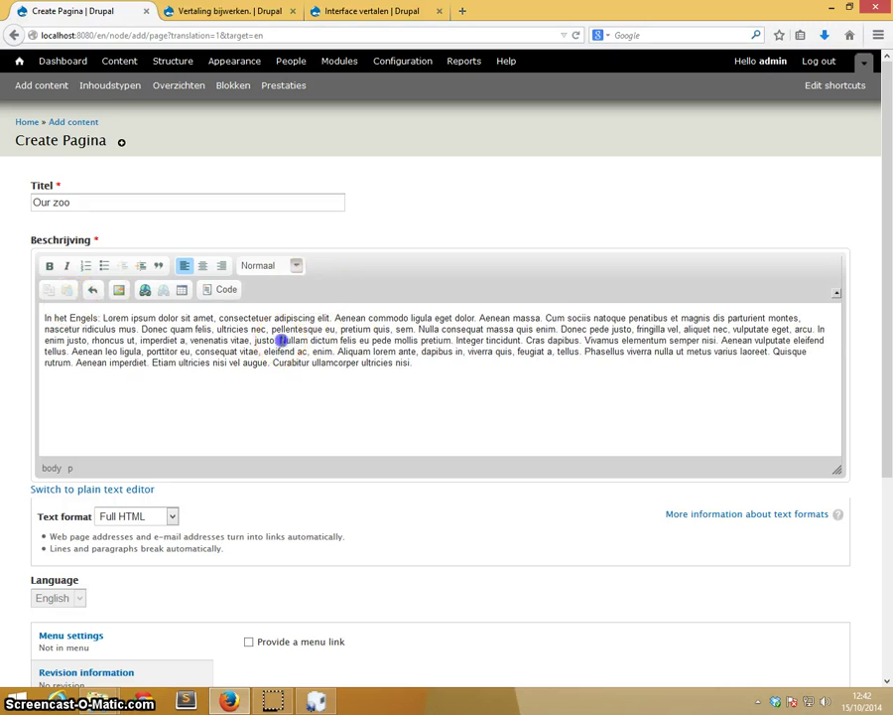
{"action": "left_click_drag", "start_coordinate": [281, 340], "coordinate": [478, 371]}
{"action": "key", "text": "Delete"}
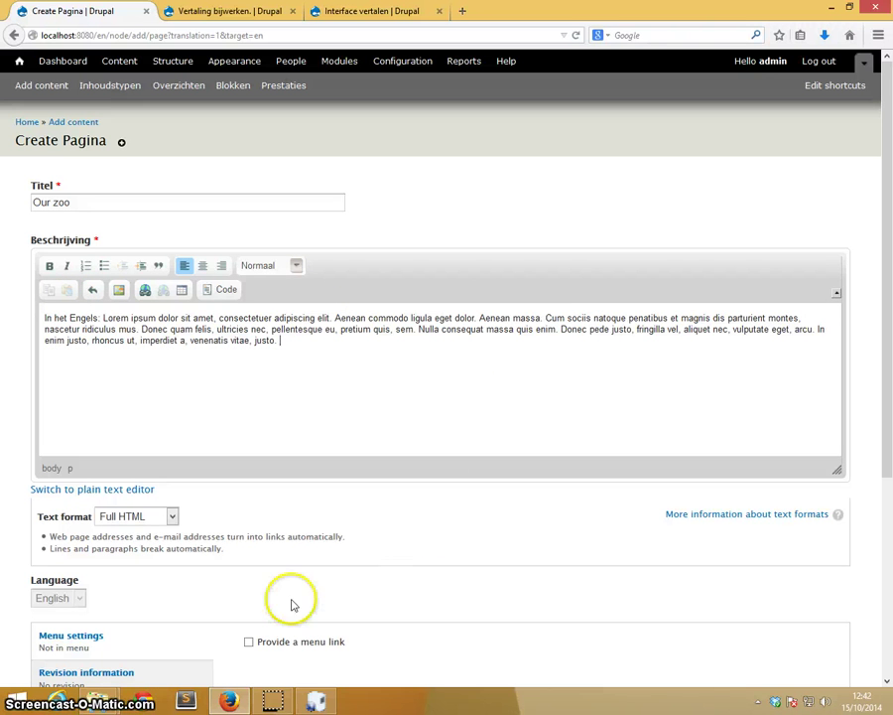
Provide a menu link for the "Our zoo" page and save the translation
{"action": "left_click", "coordinate": [249, 641]}
{"action": "scroll", "coordinate": [255, 632], "scroll_direction": "down", "scroll_amount": 3}
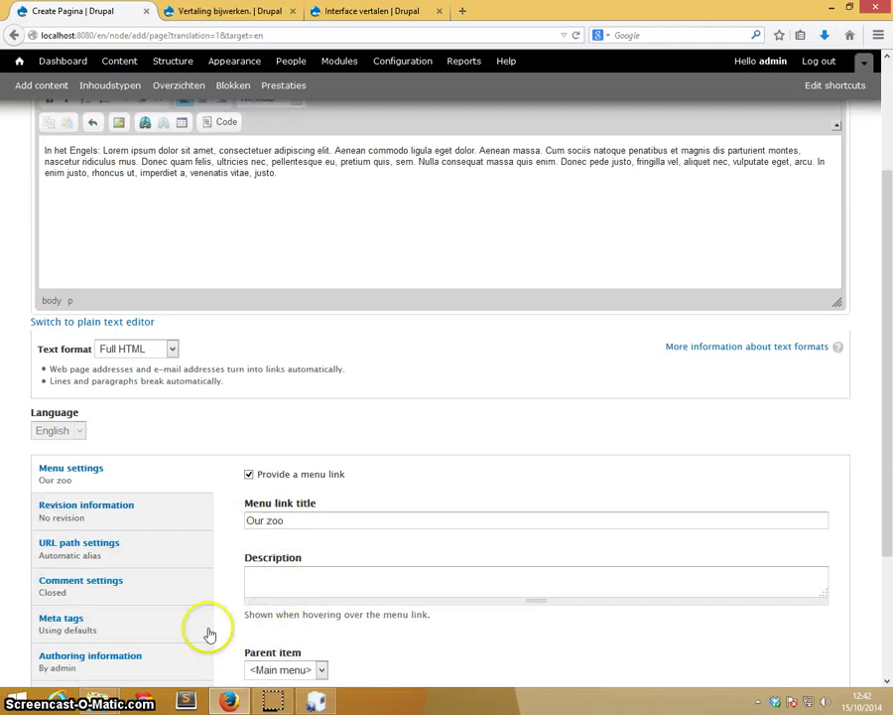
{"action": "scroll", "coordinate": [208, 633], "scroll_direction": "down", "scroll_amount": 3}
{"action": "left_click", "coordinate": [60, 623]}
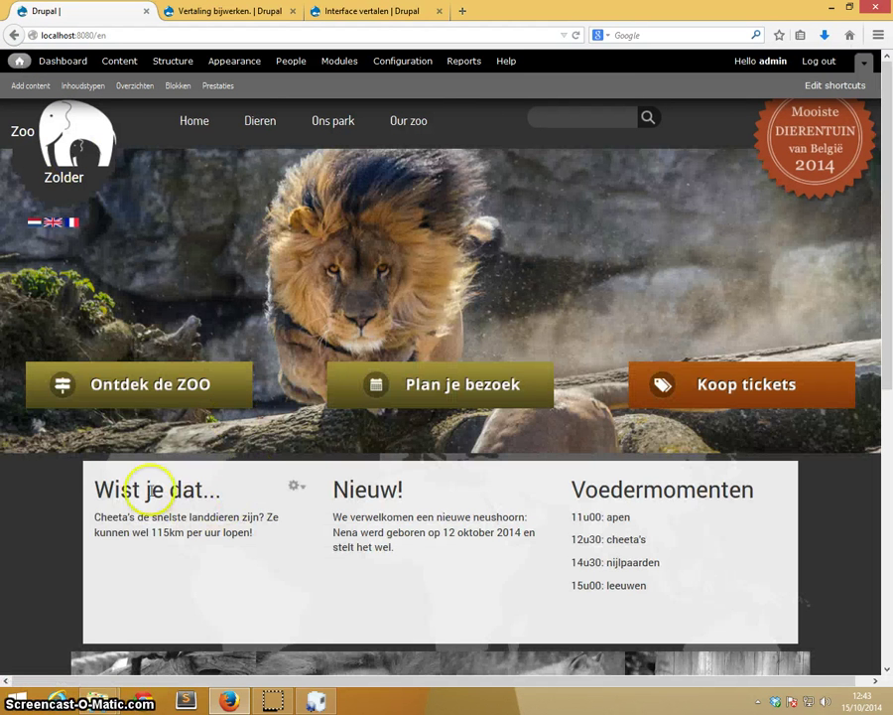
Make the homepage block "Wist je dat..." translatable, show it for Dutch, English and French, and save it to continue to its translations
{"action": "left_click_drag", "start_coordinate": [95, 486], "coordinate": [260, 556]}
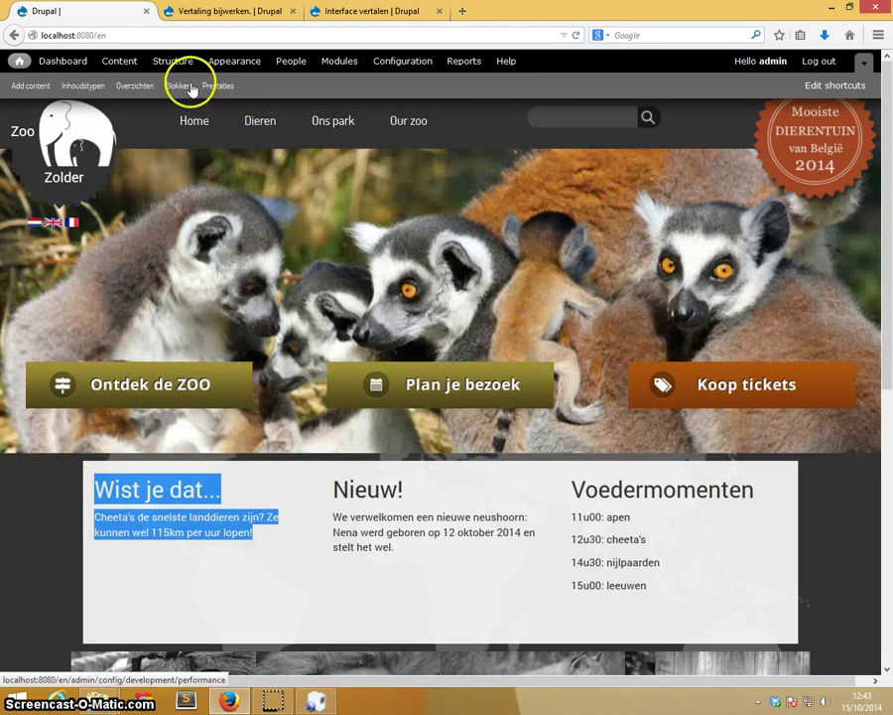
{"action": "left_click", "coordinate": [180, 86]}
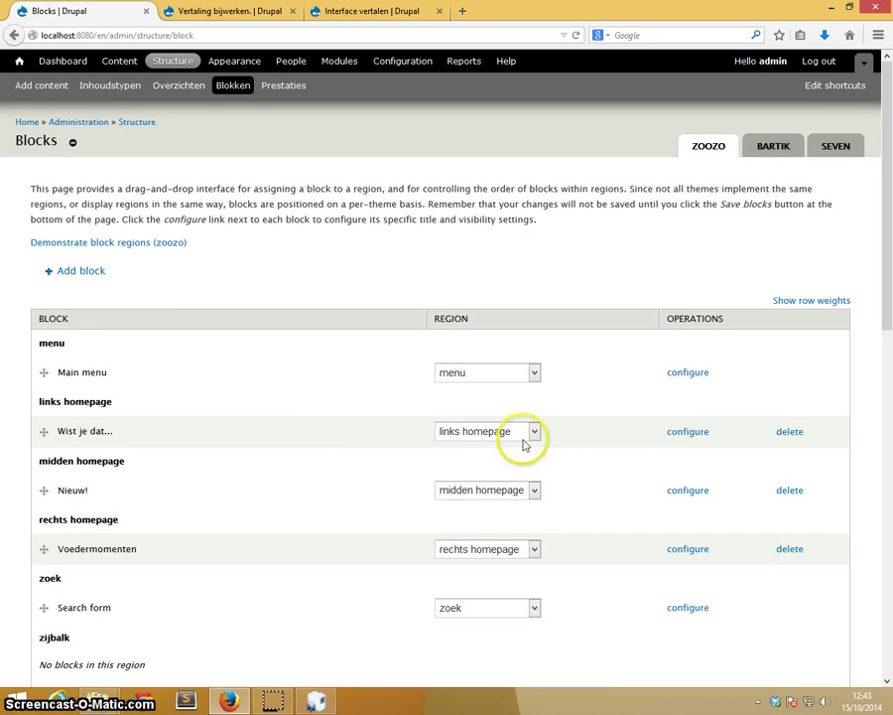
{"action": "left_click", "coordinate": [685, 437]}
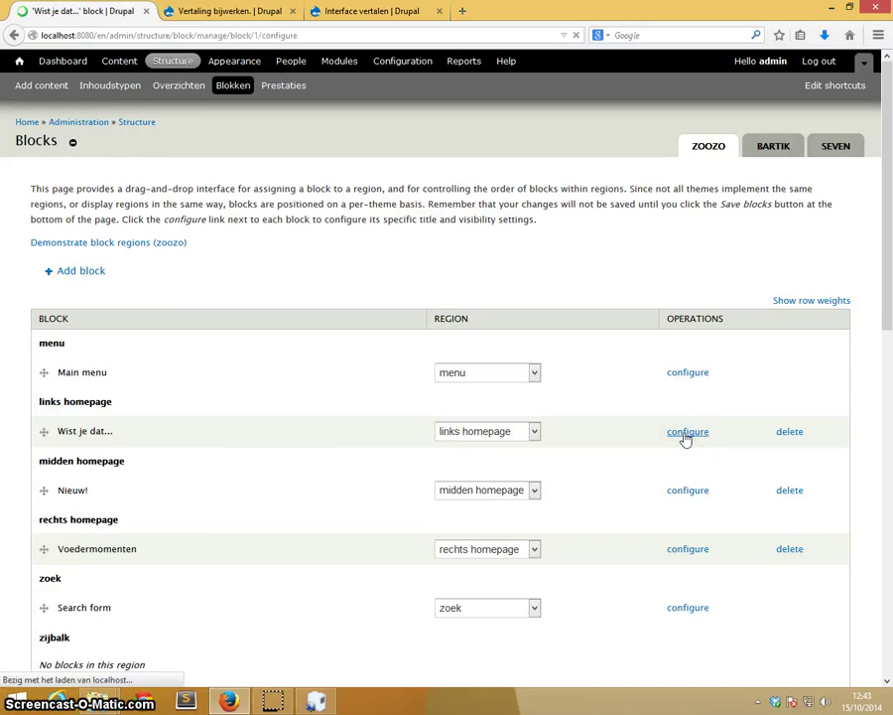
{"action": "scroll", "coordinate": [188, 446], "scroll_direction": "down", "scroll_amount": 10}
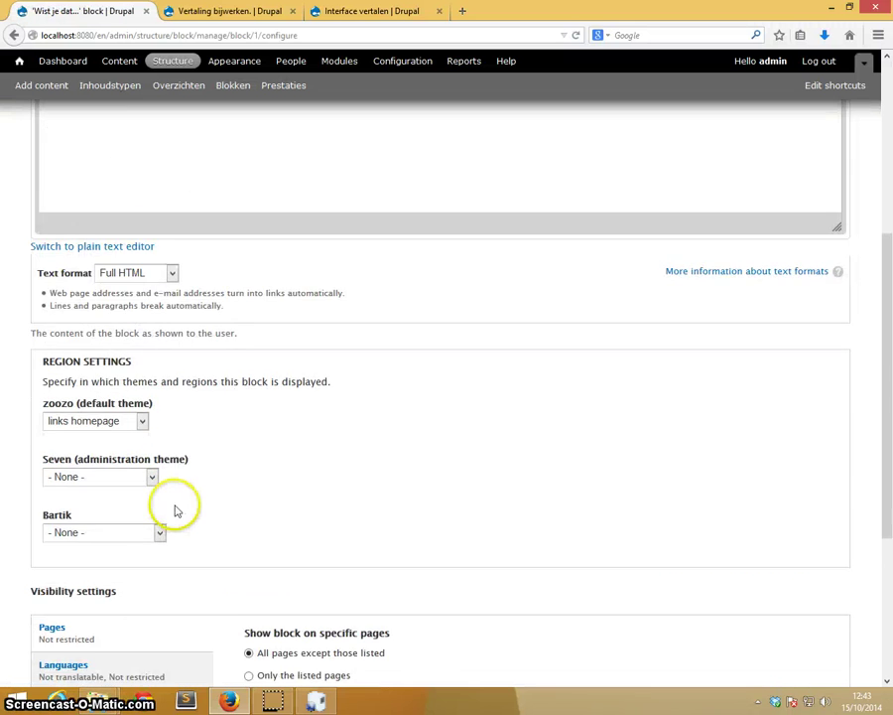
{"action": "left_click", "coordinate": [119, 418]}
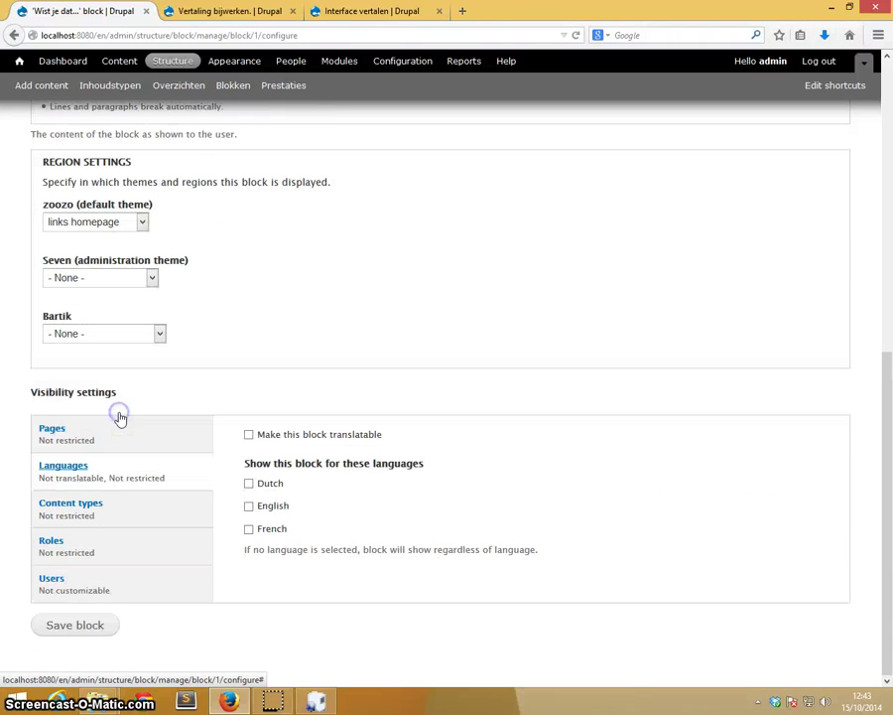
{"action": "left_click", "coordinate": [248, 435]}
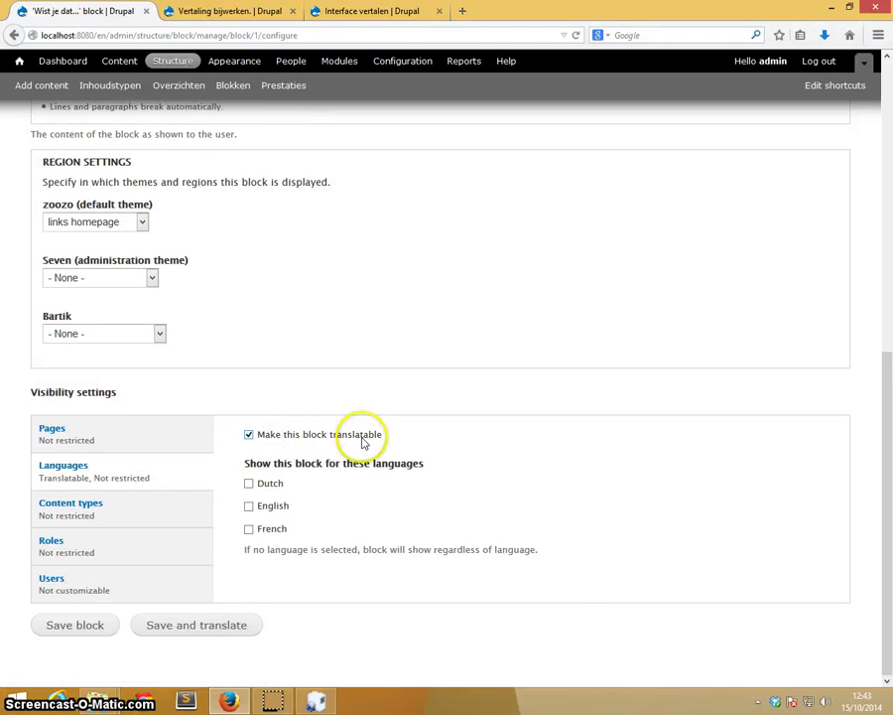
{"action": "left_click", "coordinate": [249, 484]}
{"action": "left_click", "coordinate": [249, 507]}
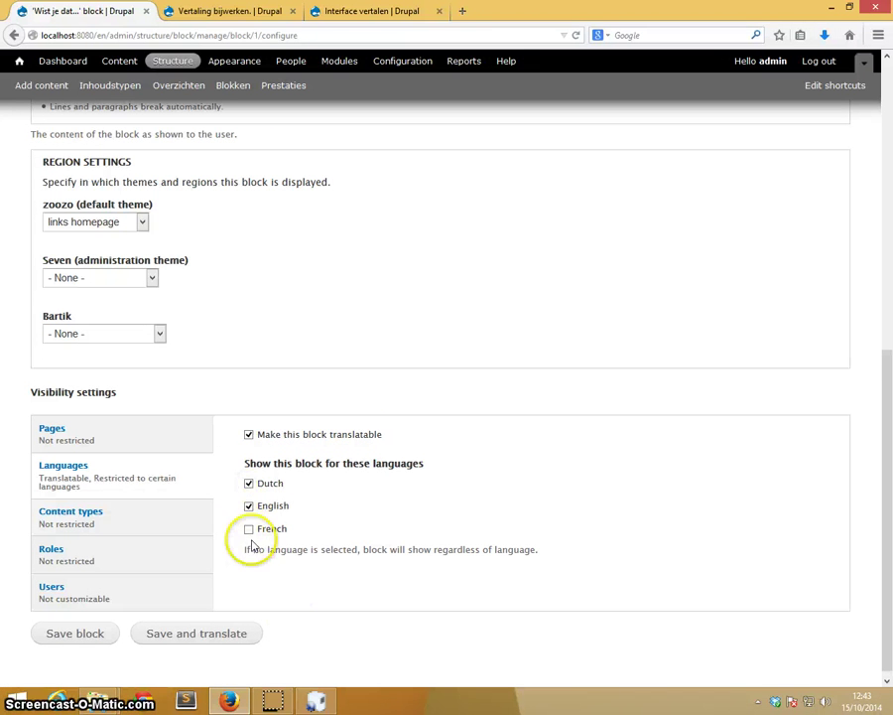
{"action": "left_click", "coordinate": [249, 529]}
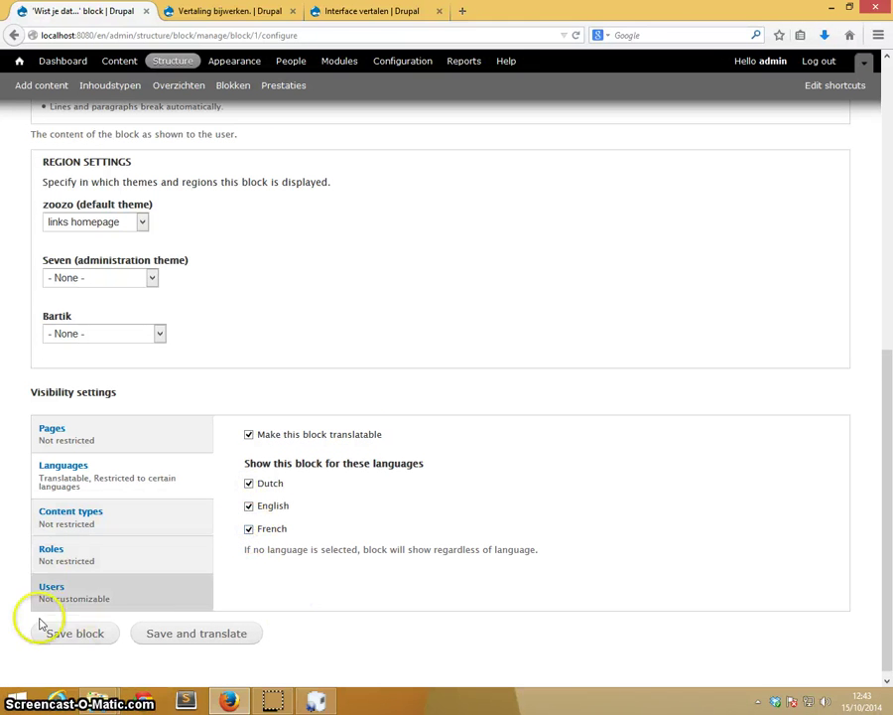
{"action": "left_click", "coordinate": [203, 640]}
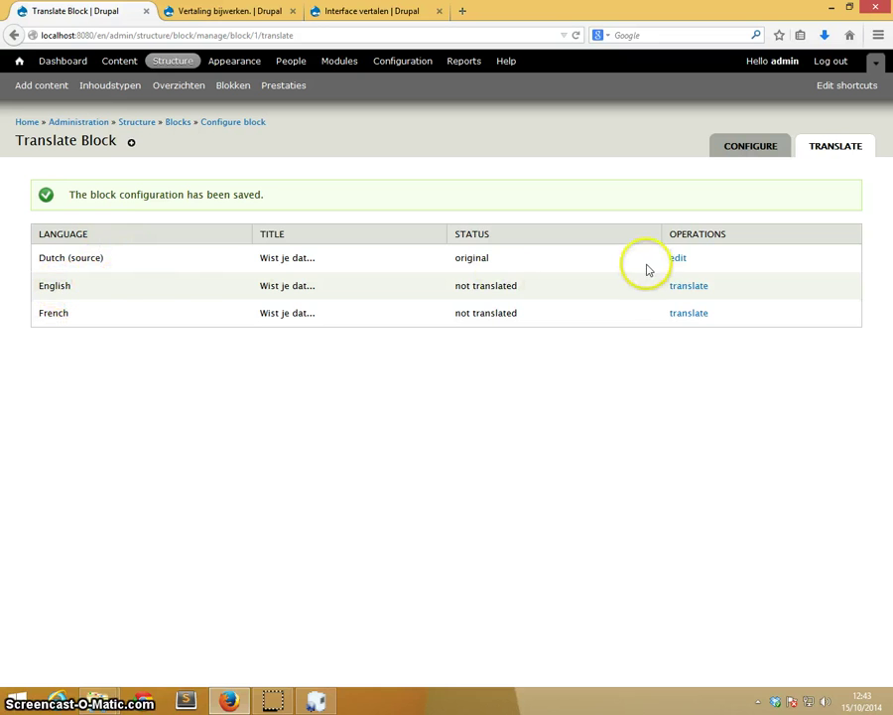
Translate the block to English with the title "Do you know?" and body text prefixed with "Engels:", and save the translation
{"action": "left_click", "coordinate": [681, 285]}
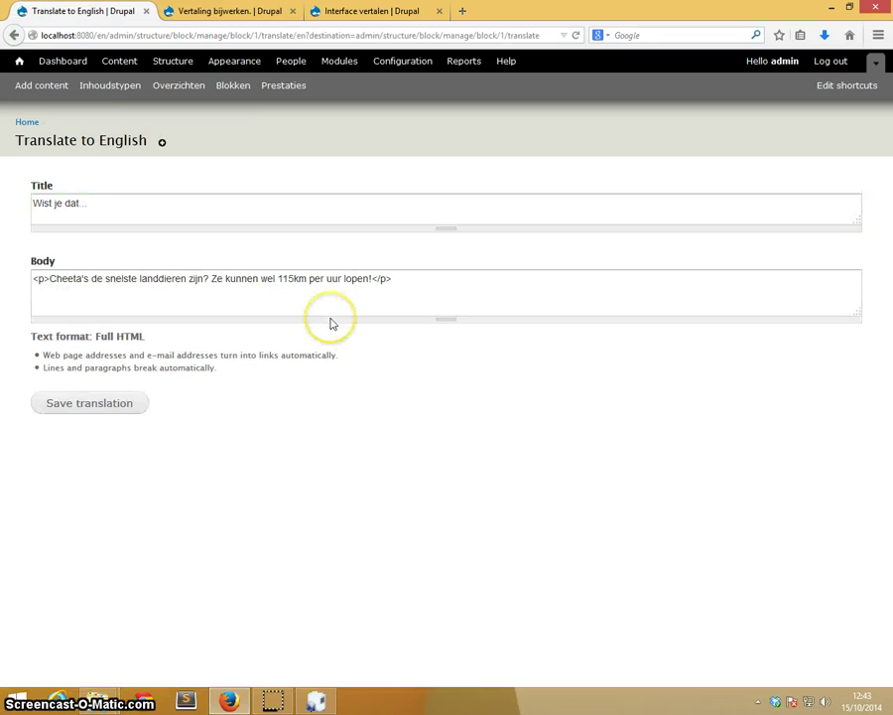
{"action": "triple_click", "coordinate": [109, 206]}
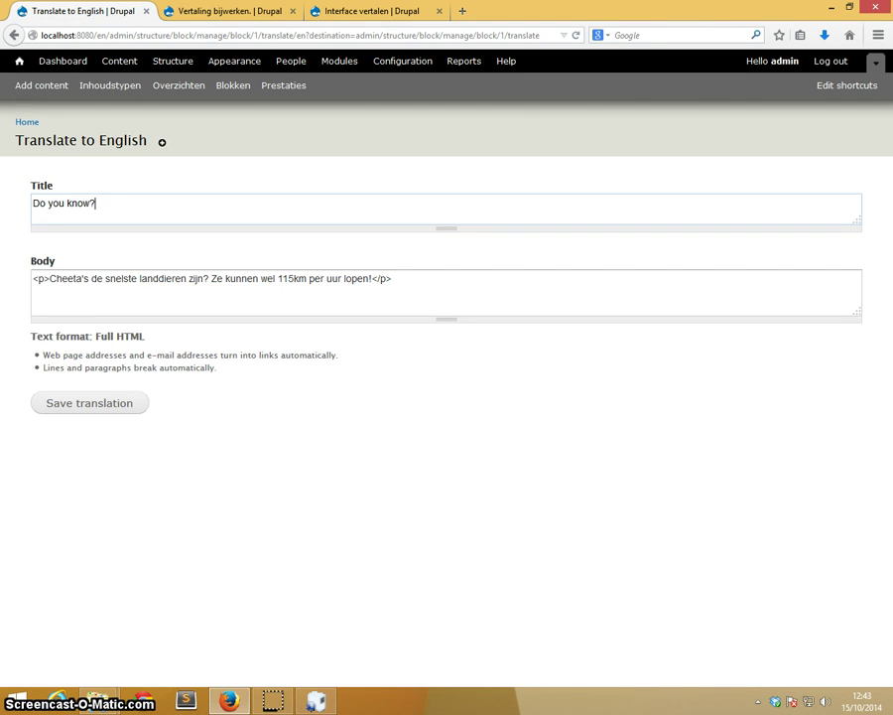
{"action": "left_click", "coordinate": [24, 276]}
{"action": "left_click", "coordinate": [50, 277]}
{"action": "type", "text": "Eng"}
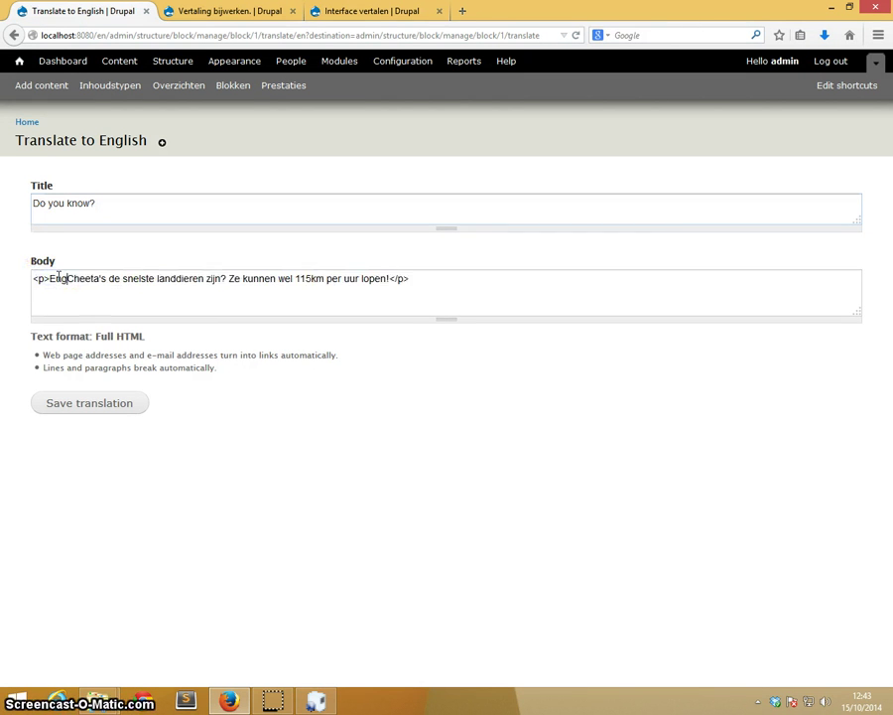
{"action": "type", "text": "els:"}
{"action": "left_click", "coordinate": [123, 402]}
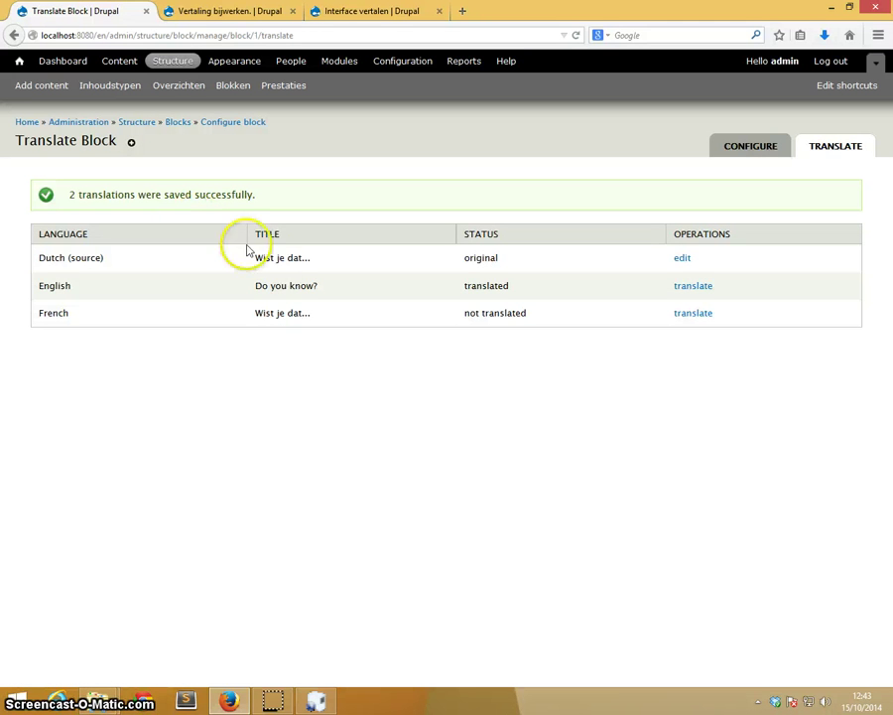
Reopen the "Wist je dat..." block's configuration and review its language visibility settings and body text
{"action": "left_click", "coordinate": [174, 122]}
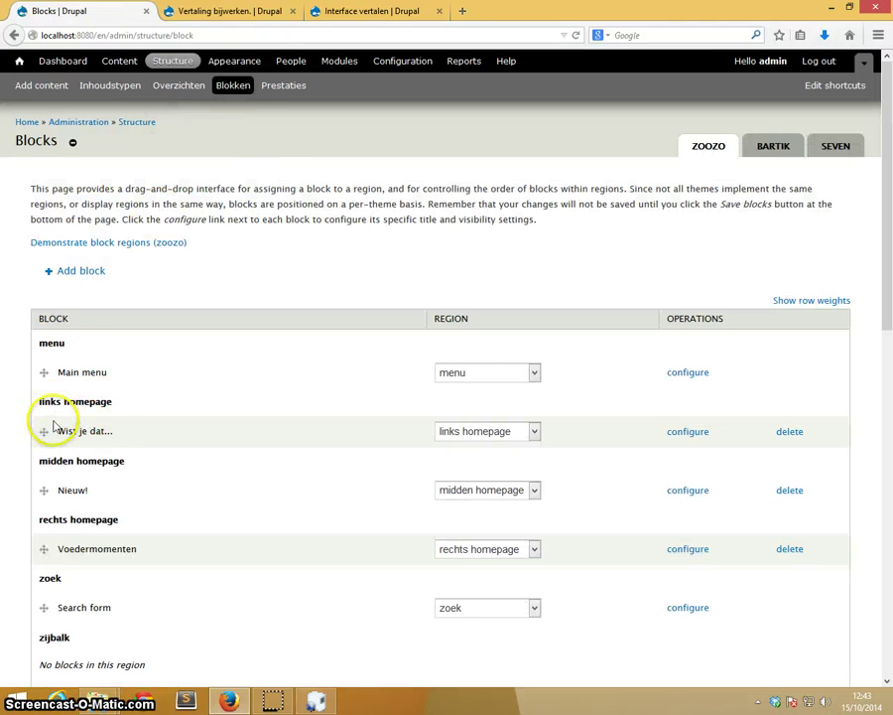
{"action": "left_click", "coordinate": [689, 435]}
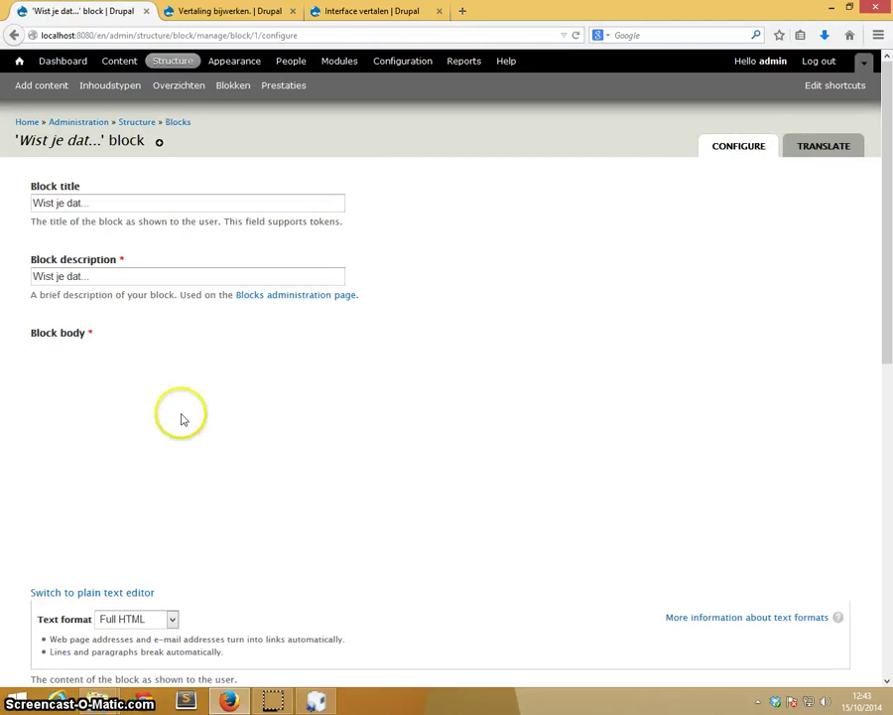
{"action": "scroll", "coordinate": [159, 447], "scroll_direction": "down", "scroll_amount": 10}
{"action": "left_click", "coordinate": [103, 415]}
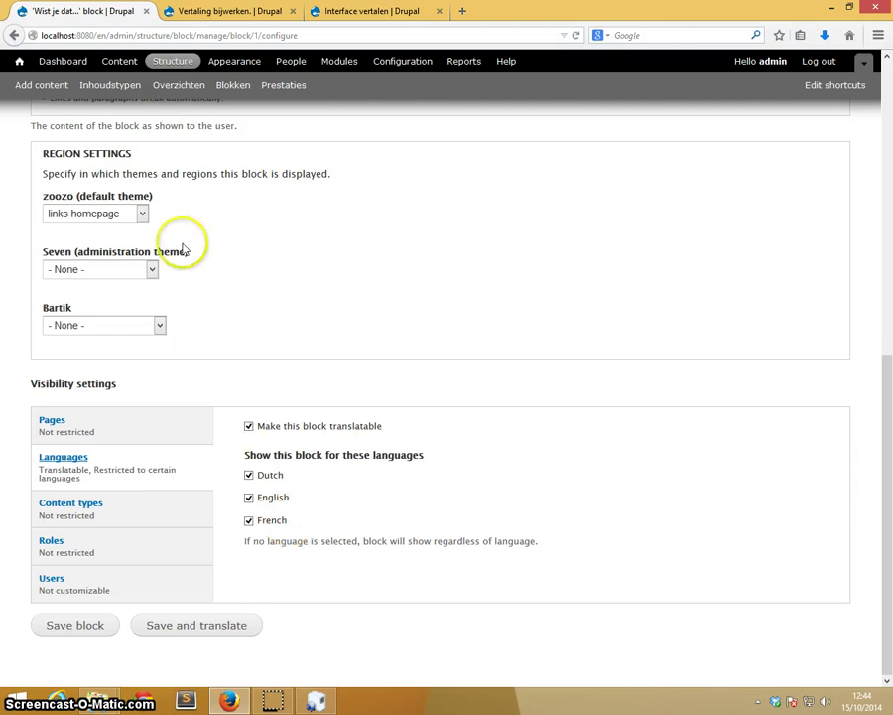
{"action": "scroll", "coordinate": [183, 246], "scroll_direction": "up", "scroll_amount": 3}
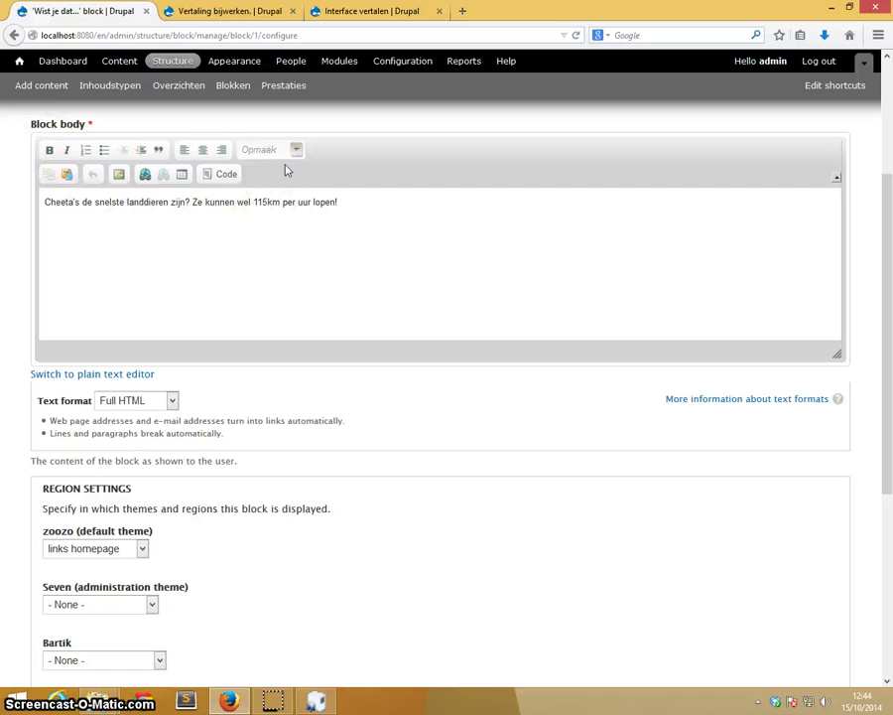
Check the translated block on the English homepage and view the contextual options of the "Nieuw!" block
{"action": "left_click", "coordinate": [19, 62]}
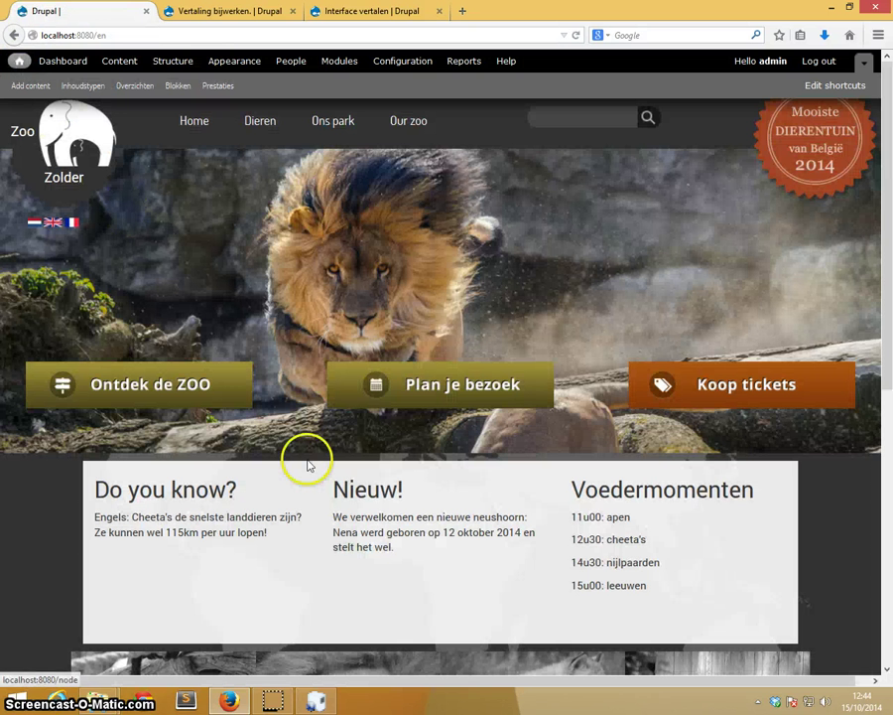
{"action": "left_click", "coordinate": [295, 487]}
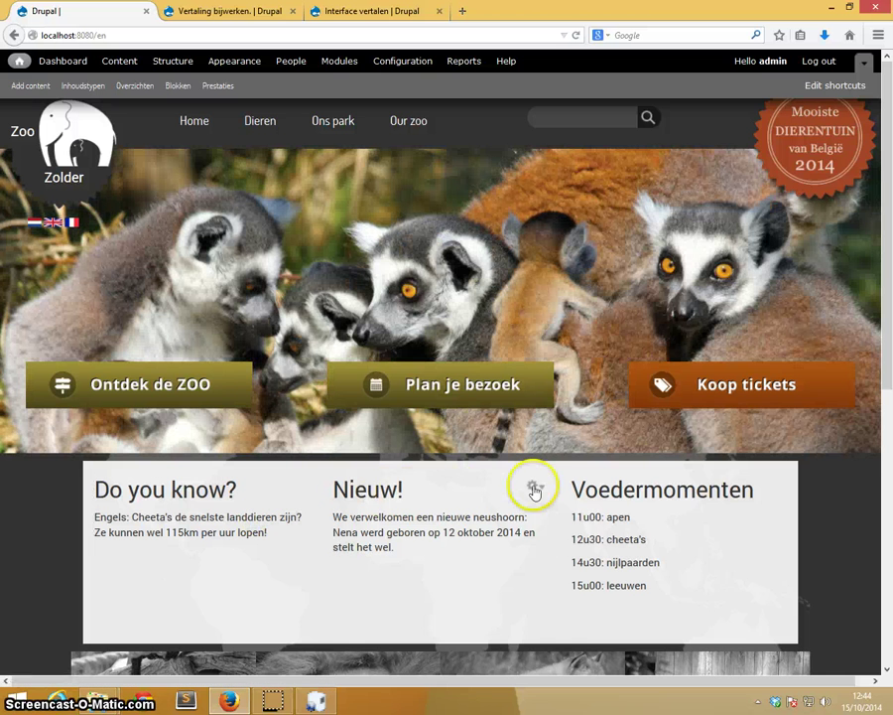
{"action": "left_click", "coordinate": [533, 486]}
{"action": "left_click", "coordinate": [533, 504]}
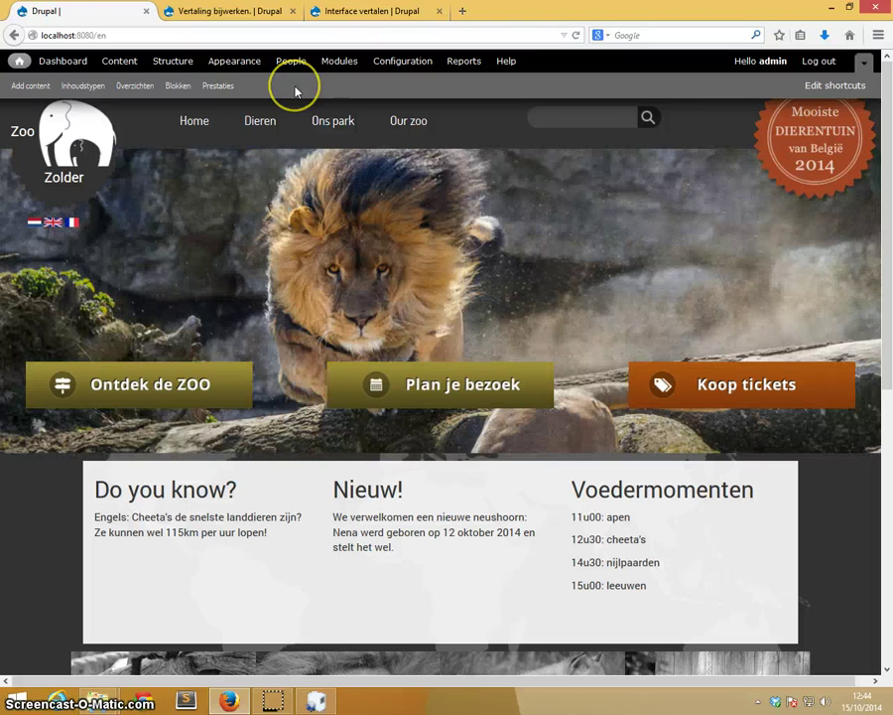
Set the Main menu's translation mode to "Translate and Localize" and save the menu
{"action": "left_click", "coordinate": [172, 61]}
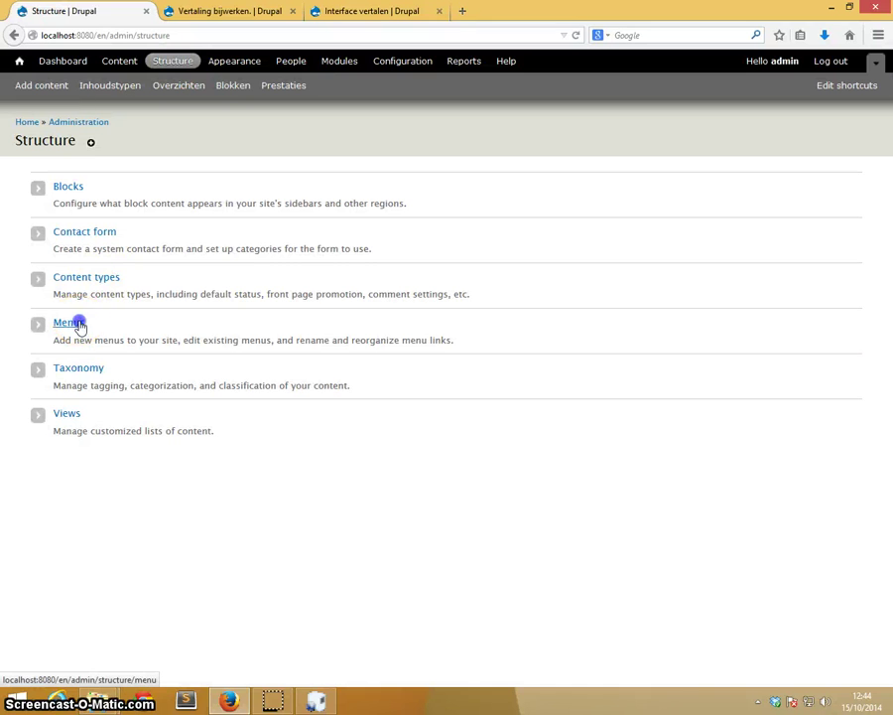
{"action": "left_click", "coordinate": [76, 324]}
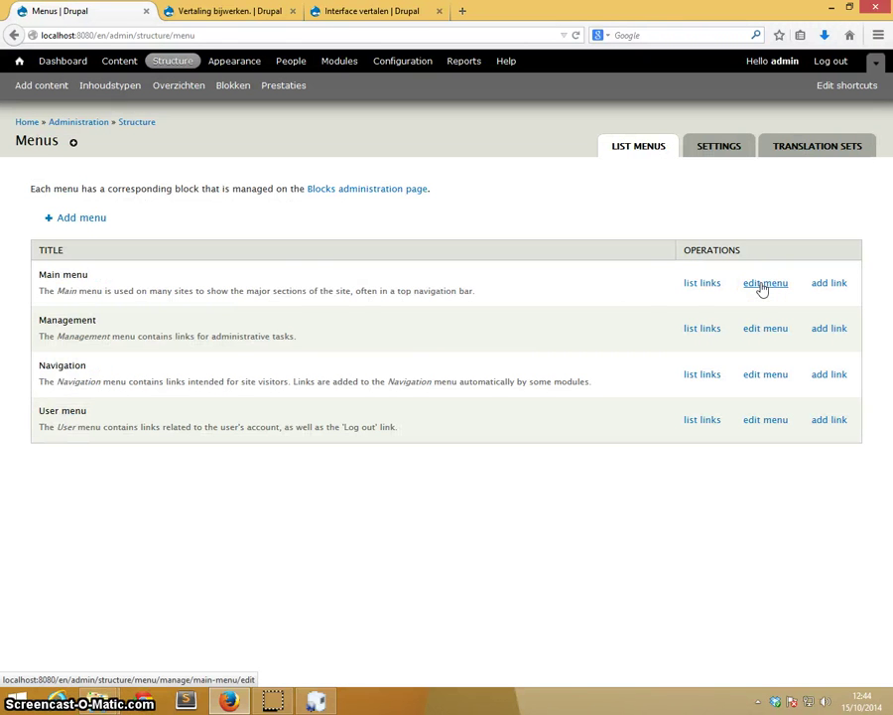
{"action": "left_click", "coordinate": [762, 283]}
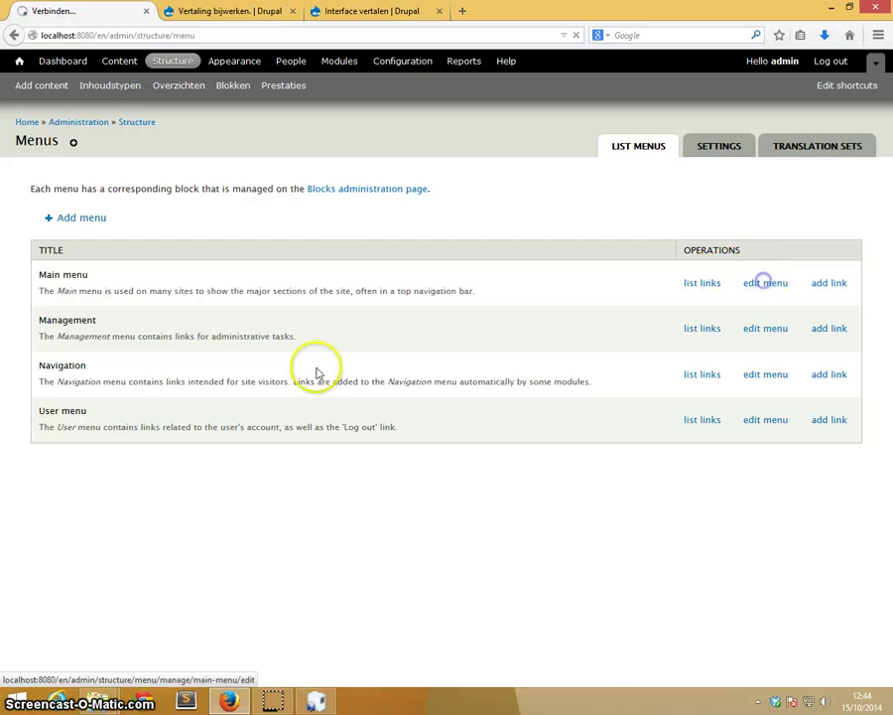
{"action": "left_click", "coordinate": [45, 467]}
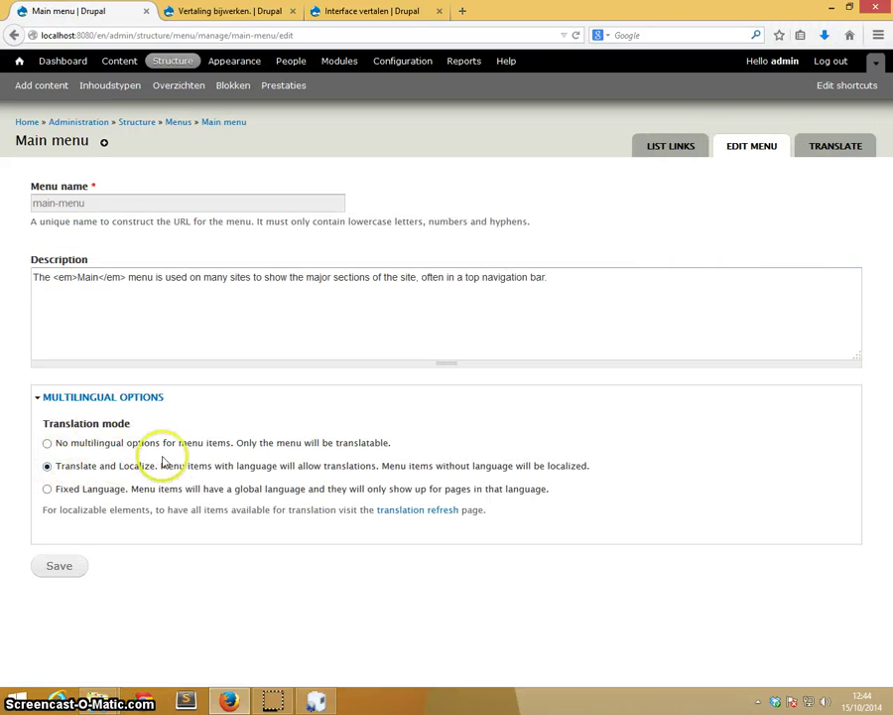
{"action": "left_click", "coordinate": [66, 570]}
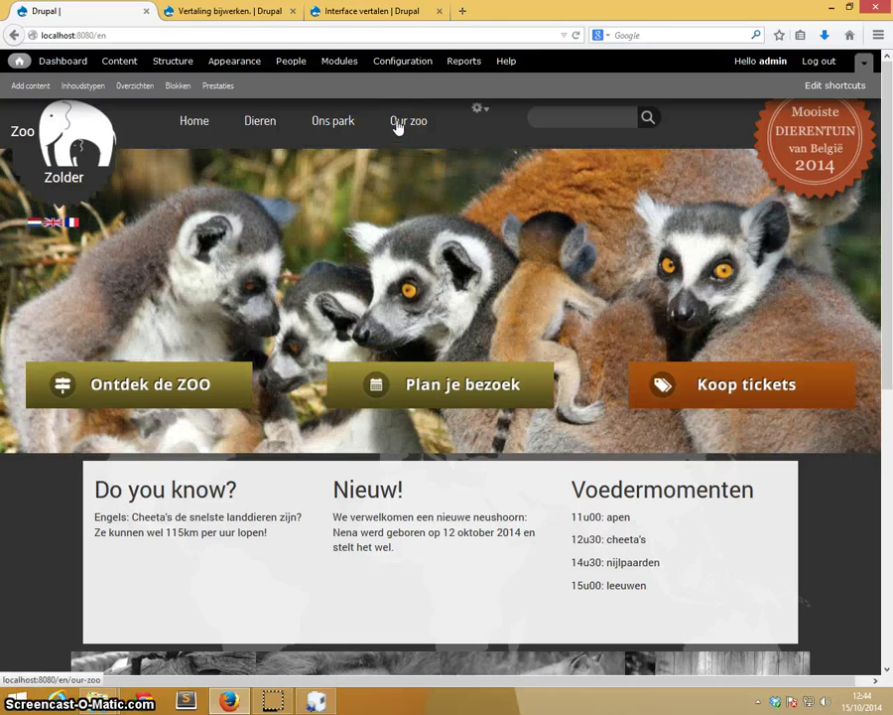
Open the "Ons park" page from the English homepage for editing and resave it with its Dutch language and menu link
{"action": "left_click", "coordinate": [334, 122]}
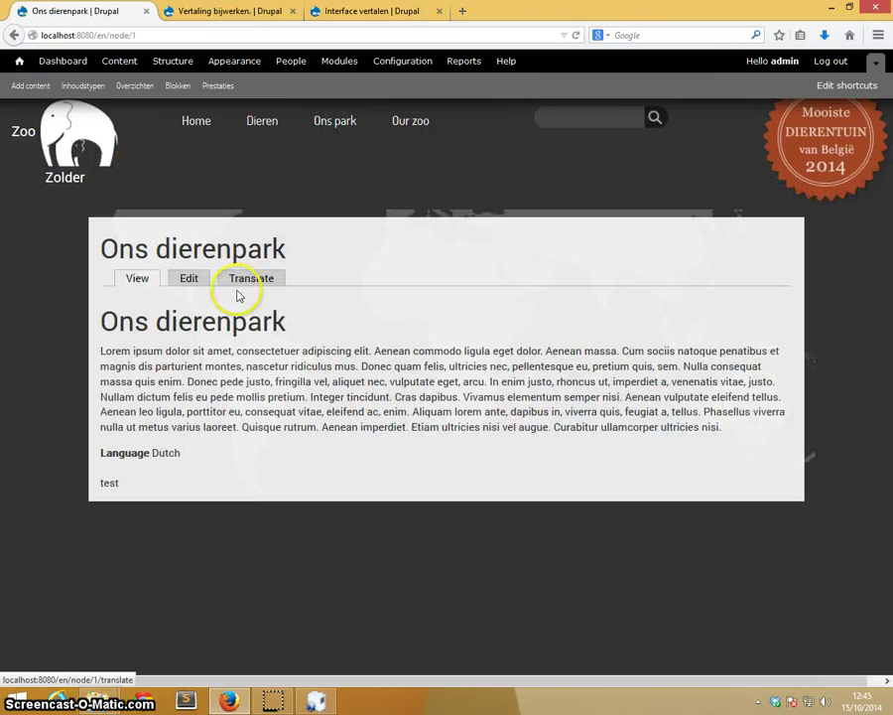
{"action": "left_click", "coordinate": [191, 279]}
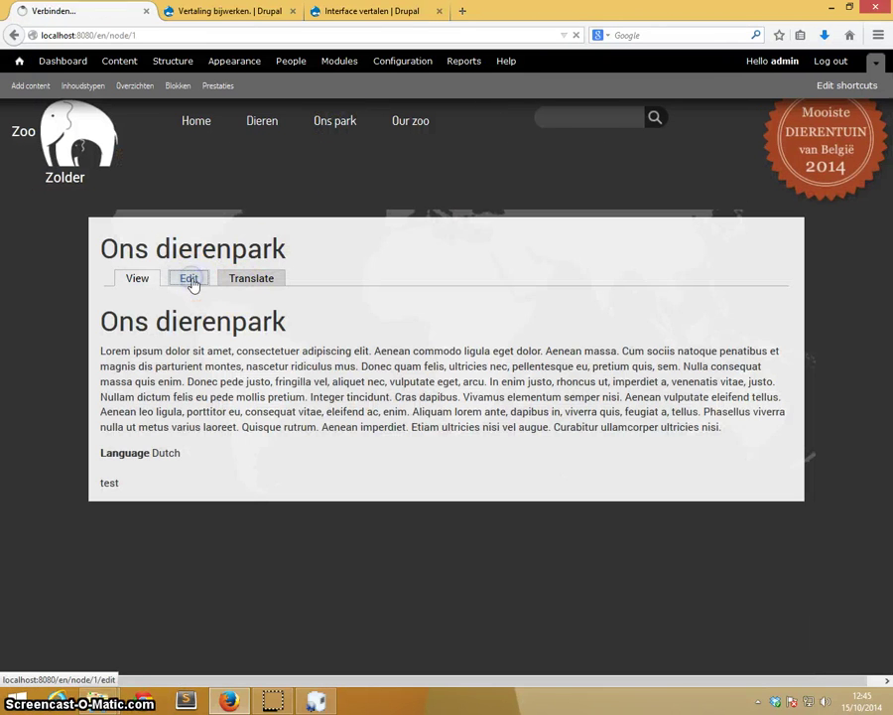
{"action": "scroll", "coordinate": [190, 402], "scroll_direction": "down", "scroll_amount": 5}
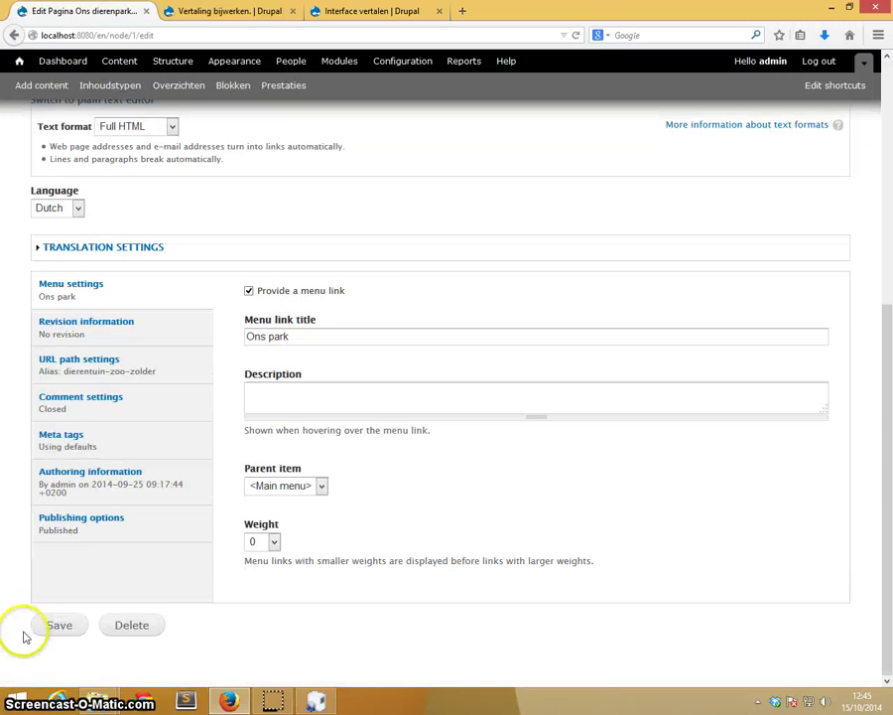
{"action": "left_click", "coordinate": [62, 623]}
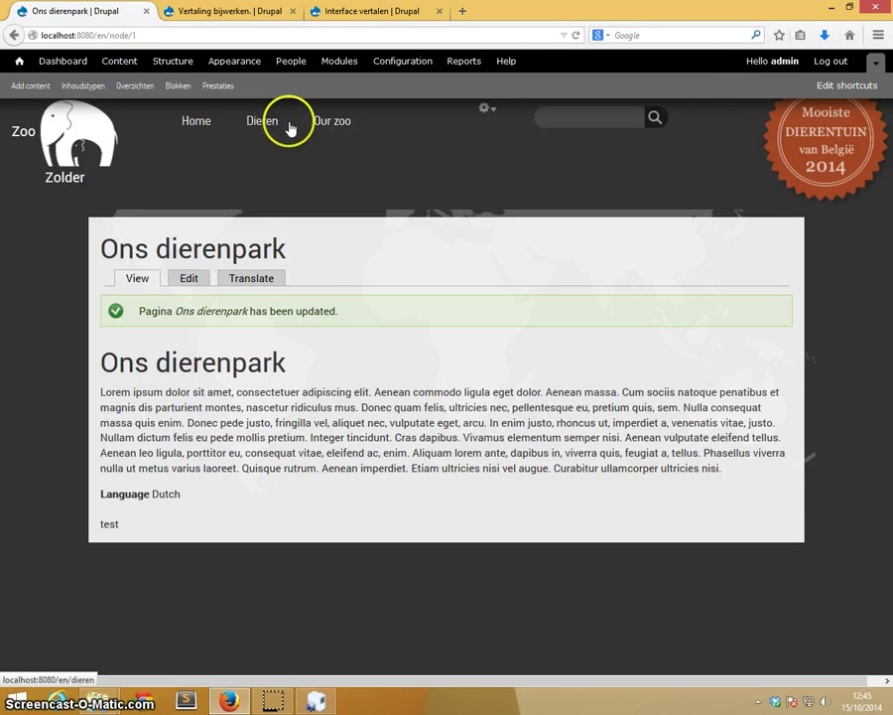
Open the "Our zoo" page for editing and resave it with its English language and menu link
{"action": "left_click", "coordinate": [336, 122]}
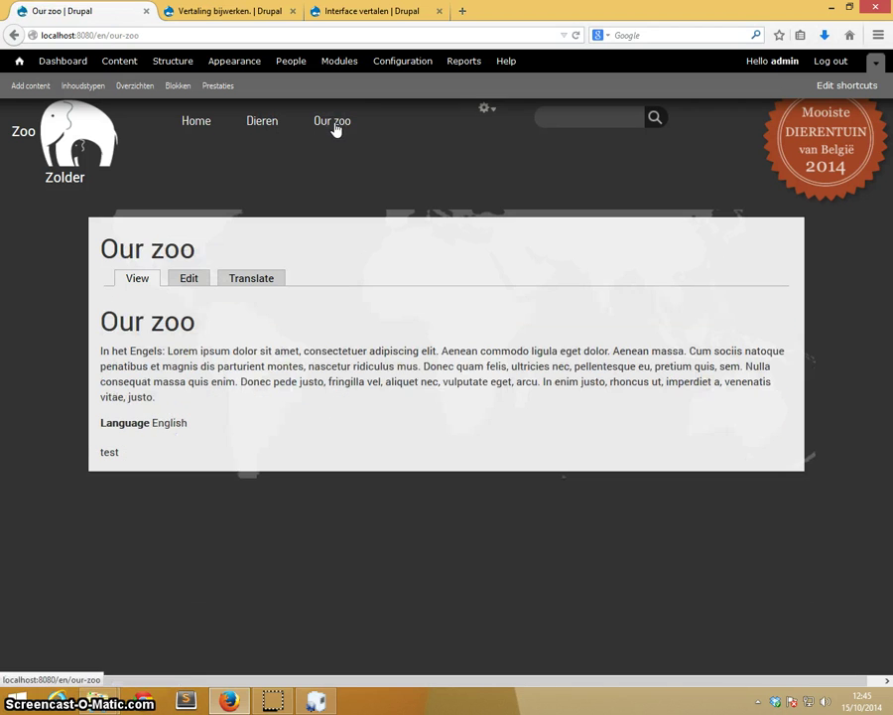
{"action": "left_click", "coordinate": [187, 278]}
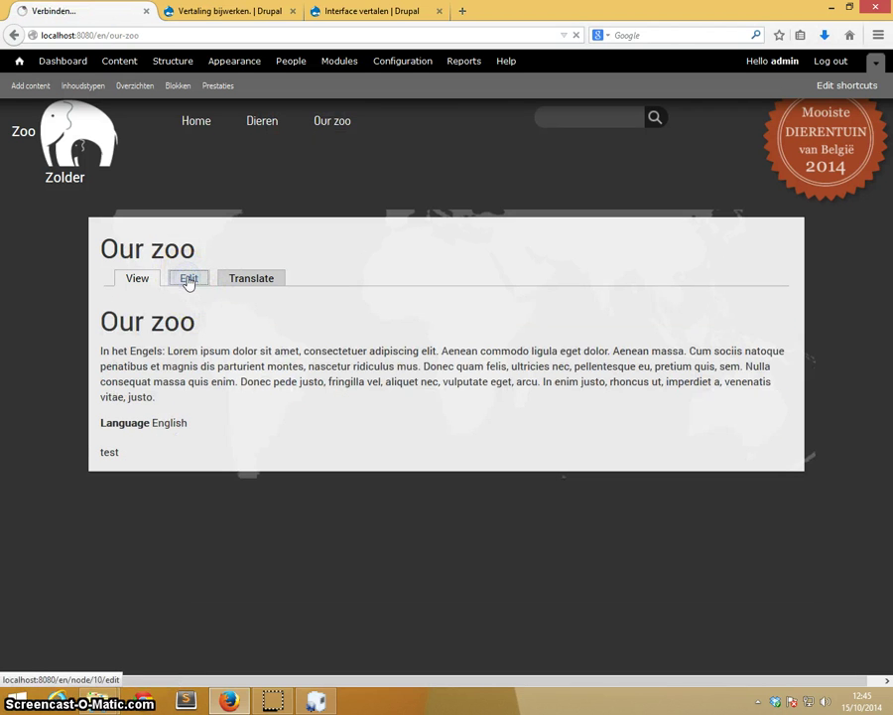
{"action": "scroll", "coordinate": [159, 457], "scroll_direction": "down", "scroll_amount": 5}
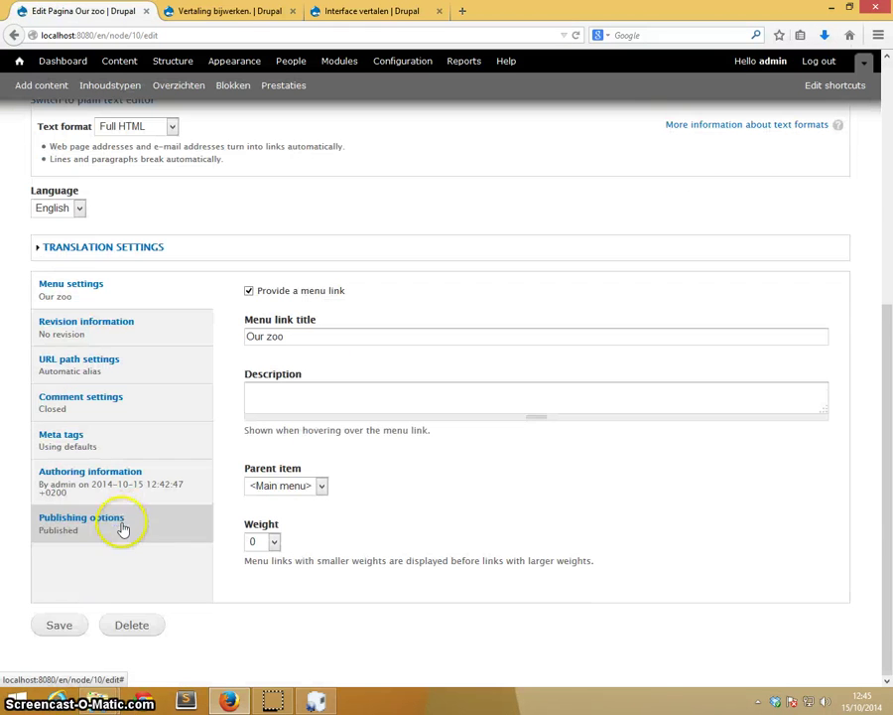
{"action": "left_click", "coordinate": [68, 623]}
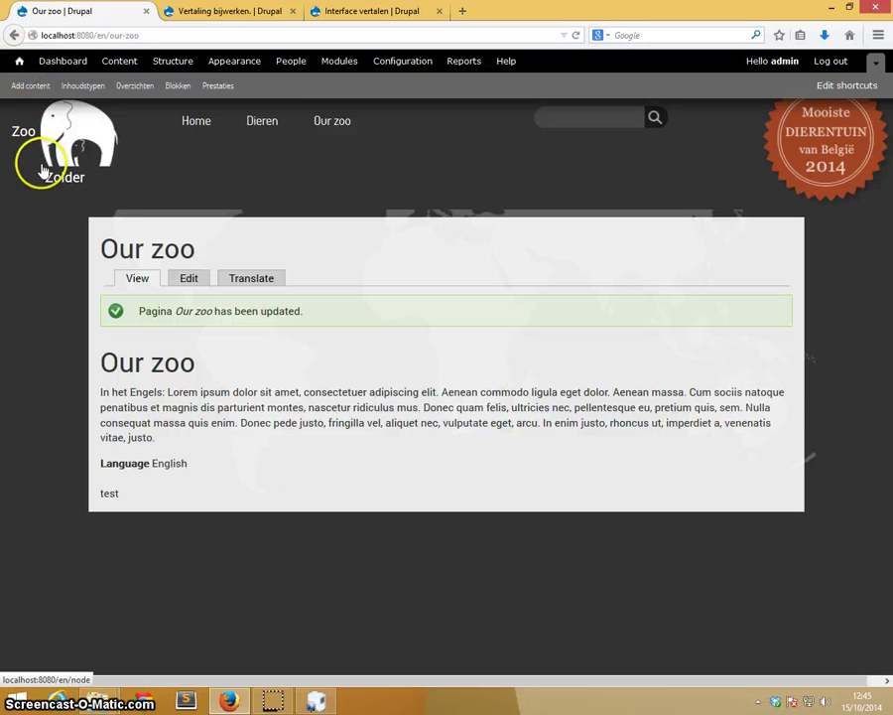
Compare the main menu links on the Dutch and English homepages and check the "Ons park", "Our zoo" and "Dieren" pages
{"action": "left_click", "coordinate": [18, 61]}
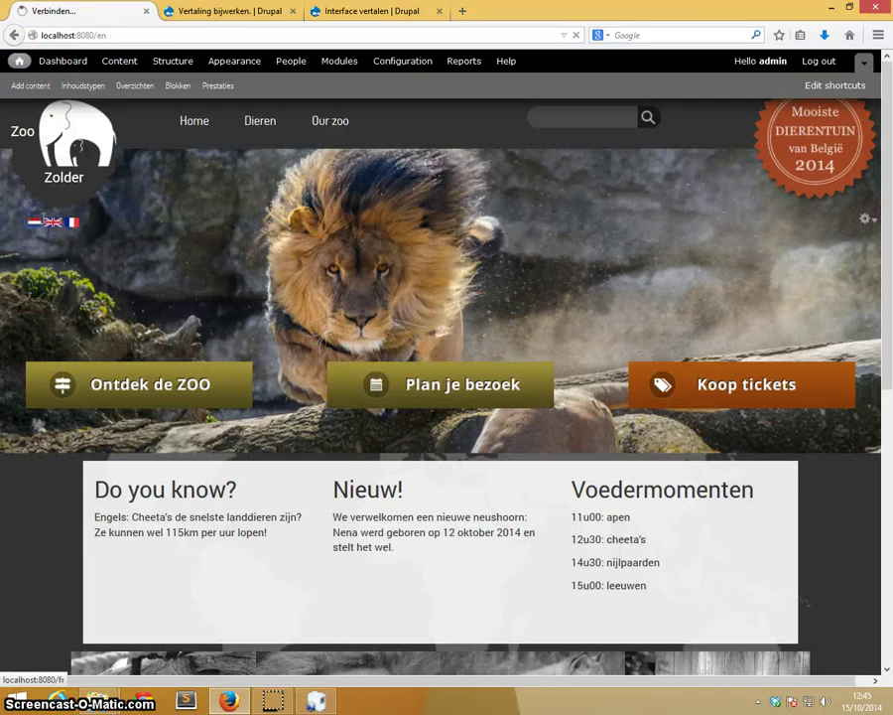
{"action": "left_click", "coordinate": [318, 123]}
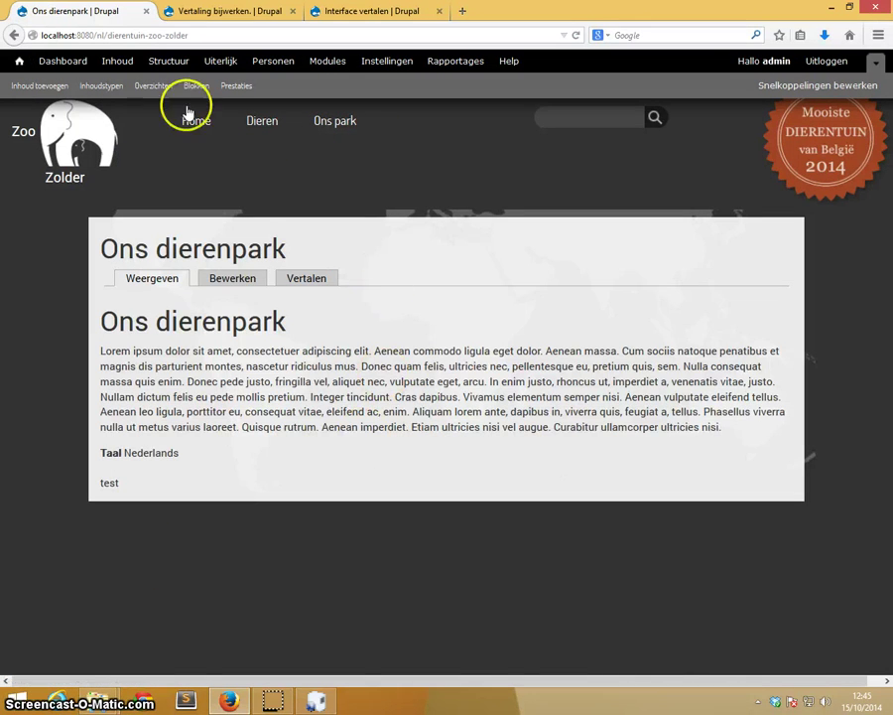
{"action": "left_click", "coordinate": [15, 36]}
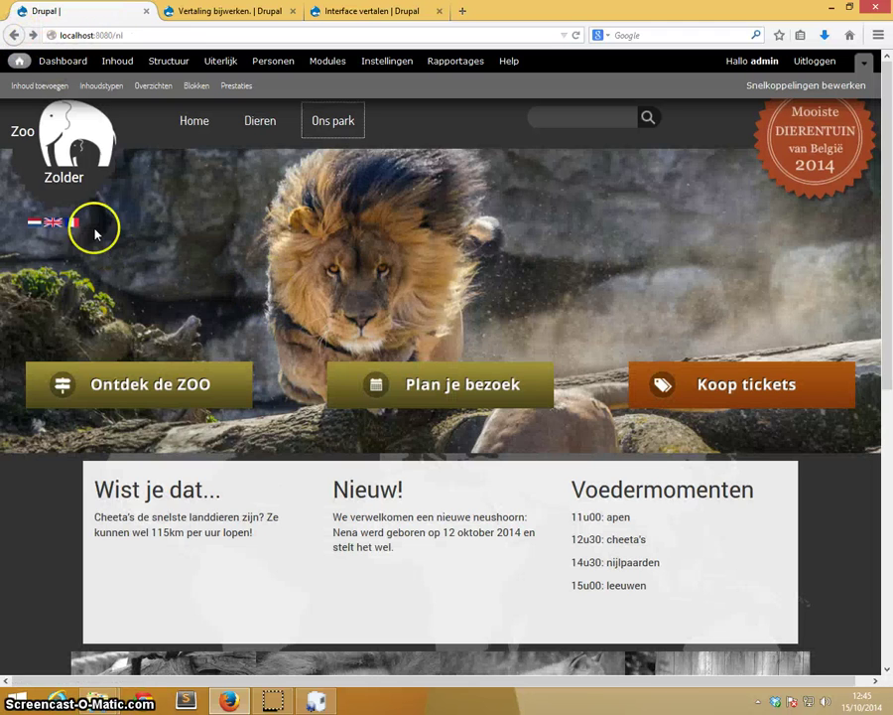
{"action": "left_click", "coordinate": [54, 224]}
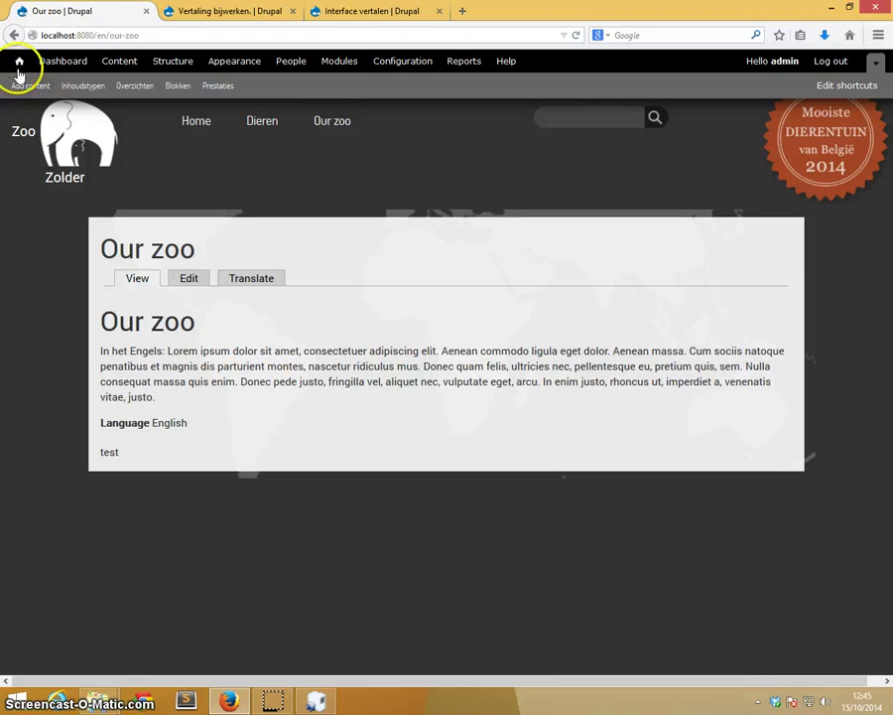
{"action": "left_click", "coordinate": [19, 65]}
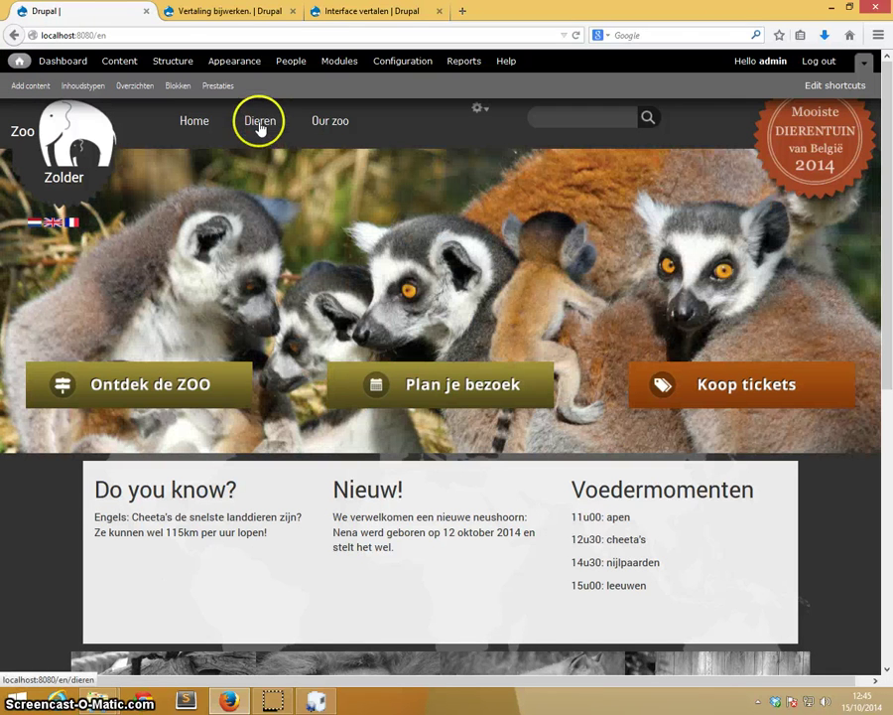
{"action": "left_click", "coordinate": [260, 124]}
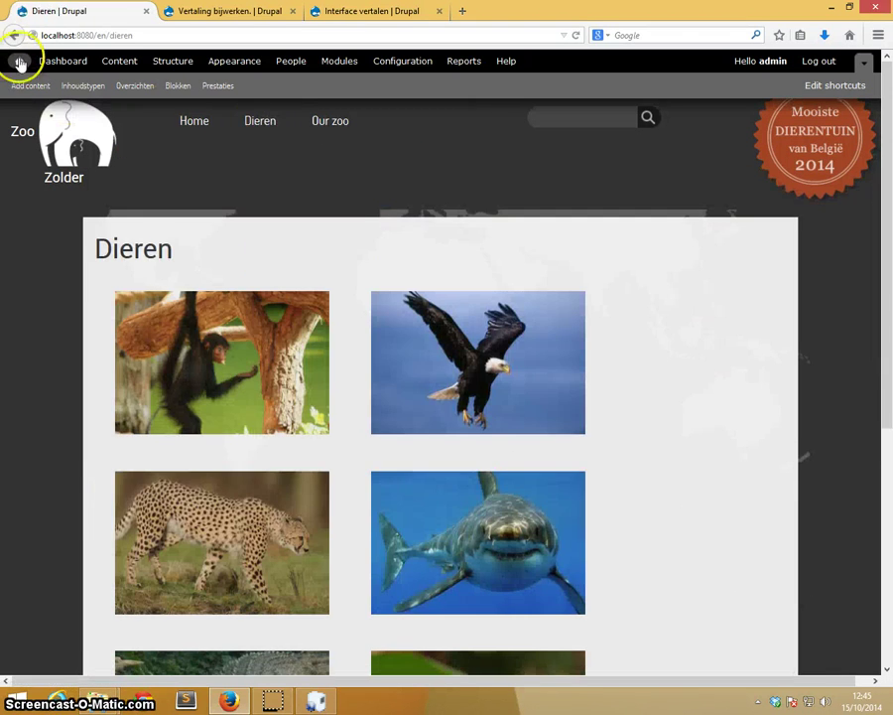
{"action": "left_click", "coordinate": [19, 60]}
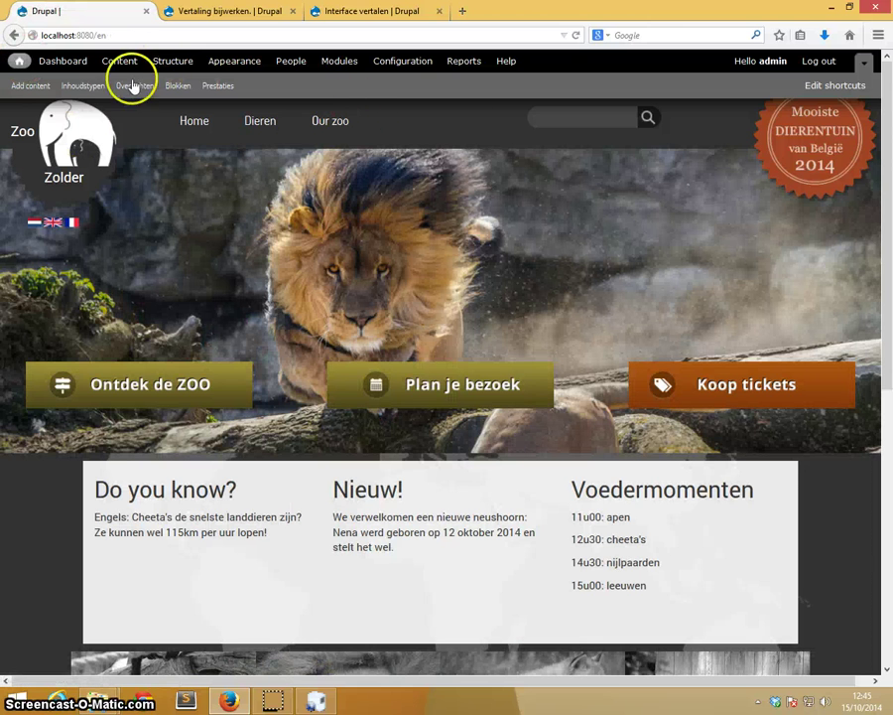
Switch the site to Dutch, list the Main menu's links and try to translate the "Dieren" link
{"action": "left_click", "coordinate": [33, 222]}
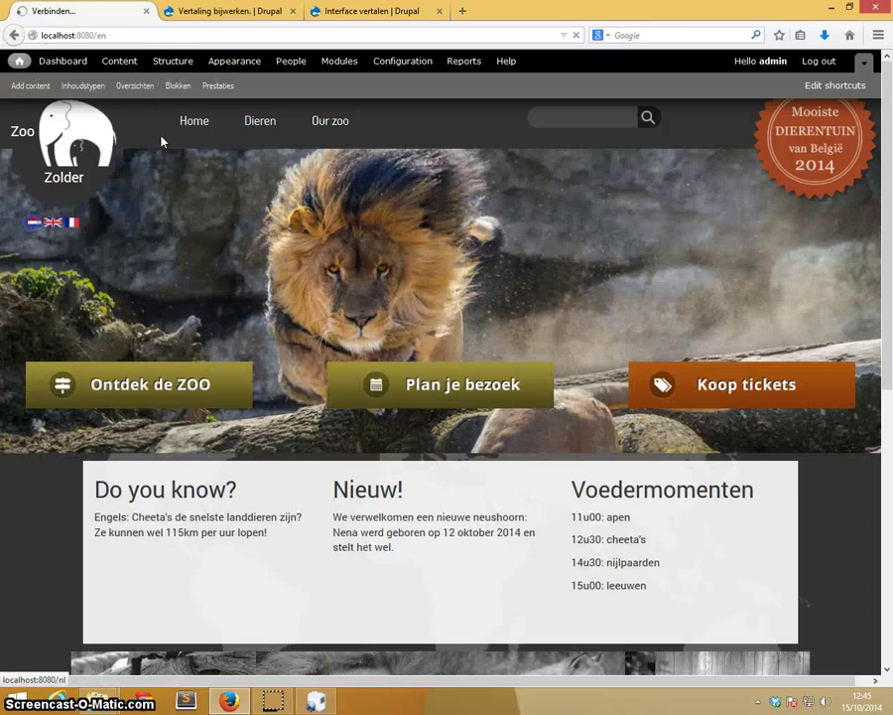
{"action": "left_click", "coordinate": [166, 63]}
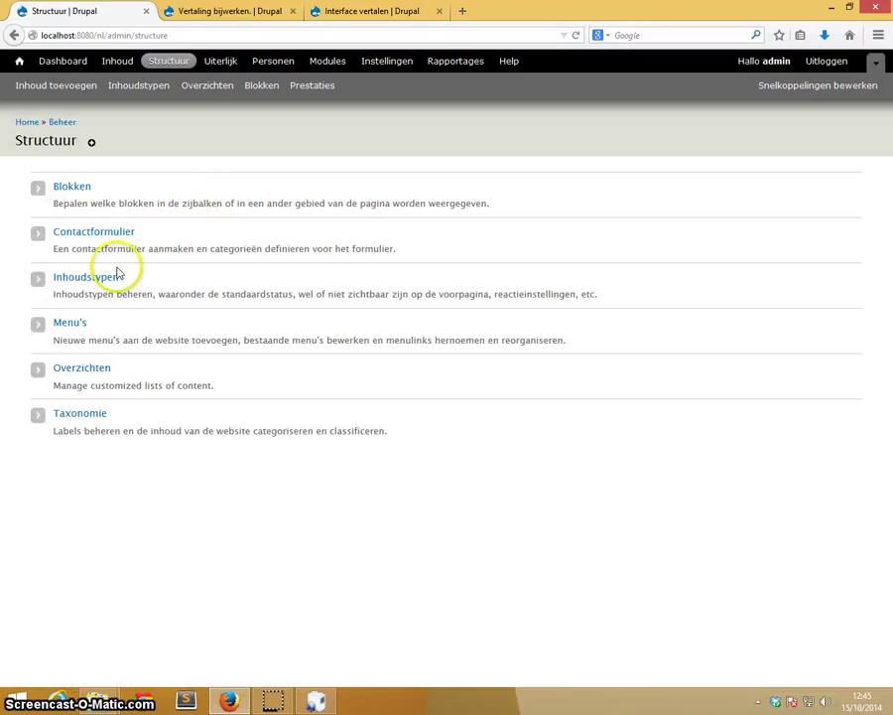
{"action": "left_click", "coordinate": [77, 323]}
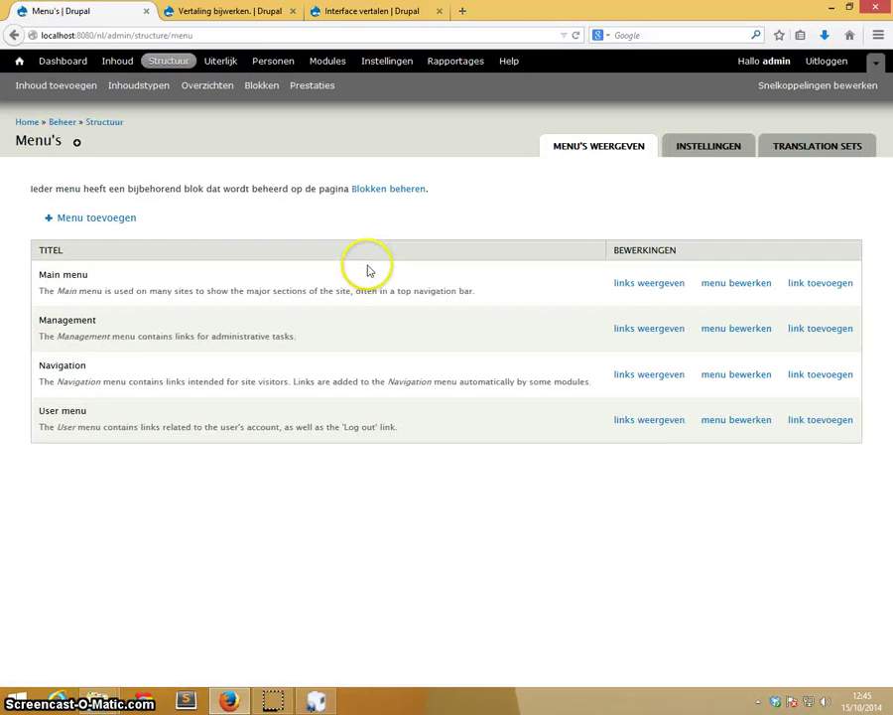
{"action": "left_click", "coordinate": [658, 284]}
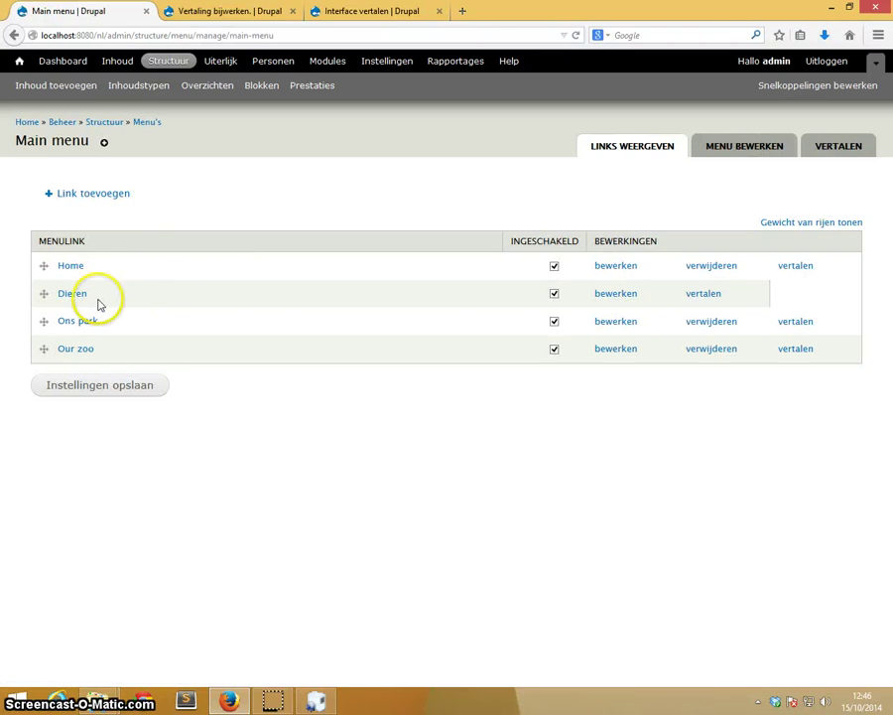
{"action": "left_click", "coordinate": [703, 296]}
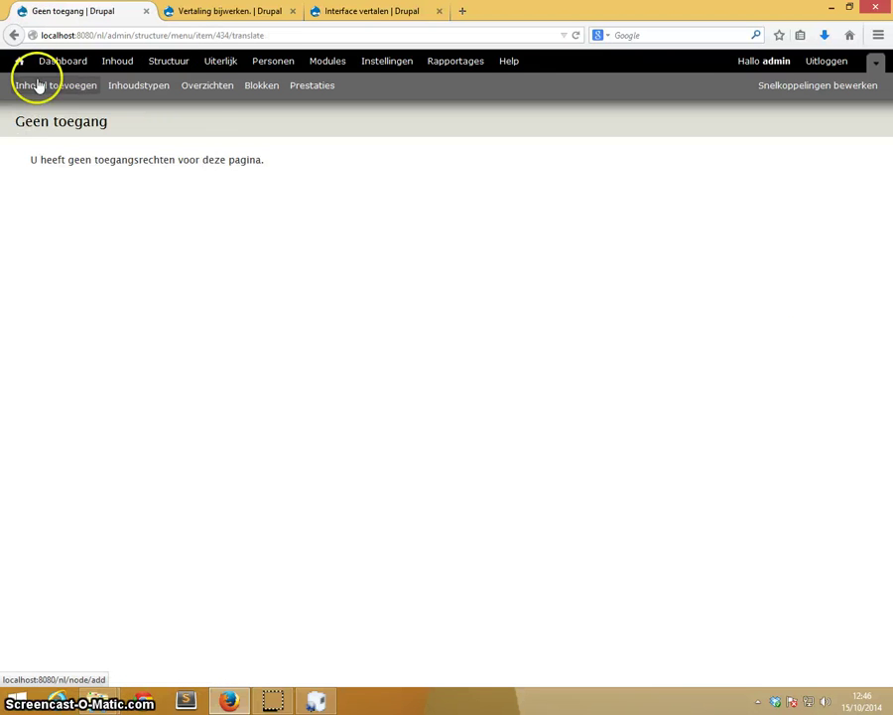
{"action": "left_click", "coordinate": [14, 35]}
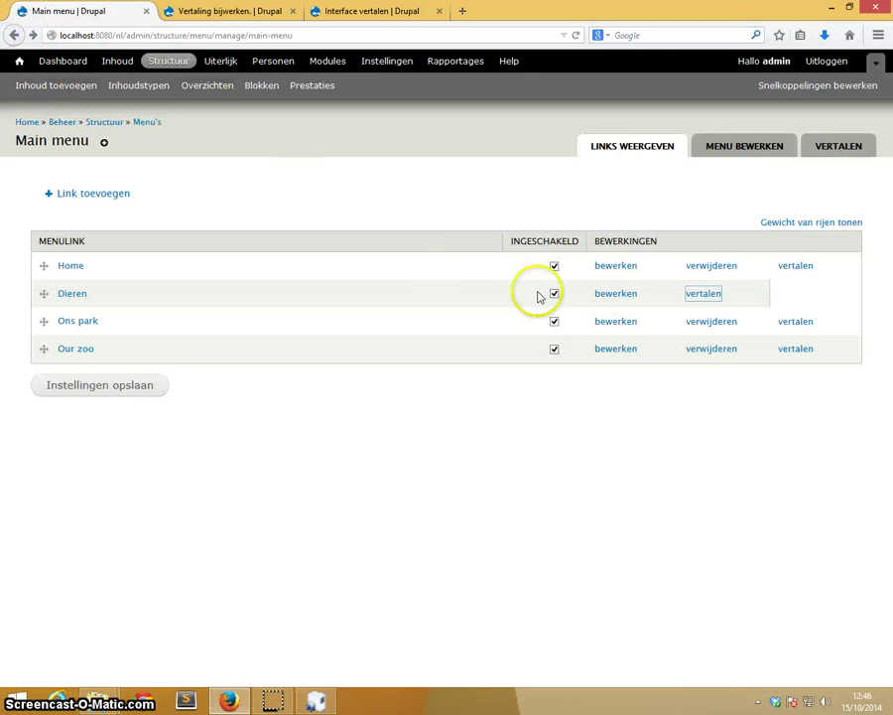
Set the language of the "Dieren" menu link to Nederlands and save it
{"action": "left_click", "coordinate": [616, 293]}
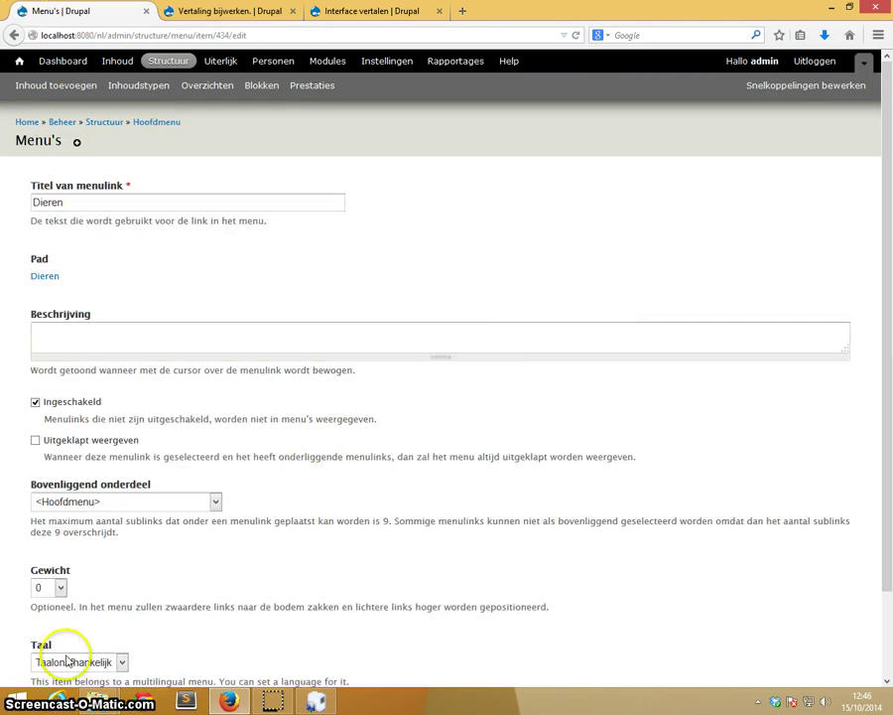
{"action": "scroll", "coordinate": [74, 622], "scroll_direction": "down", "scroll_amount": 2}
{"action": "left_click", "coordinate": [69, 568]}
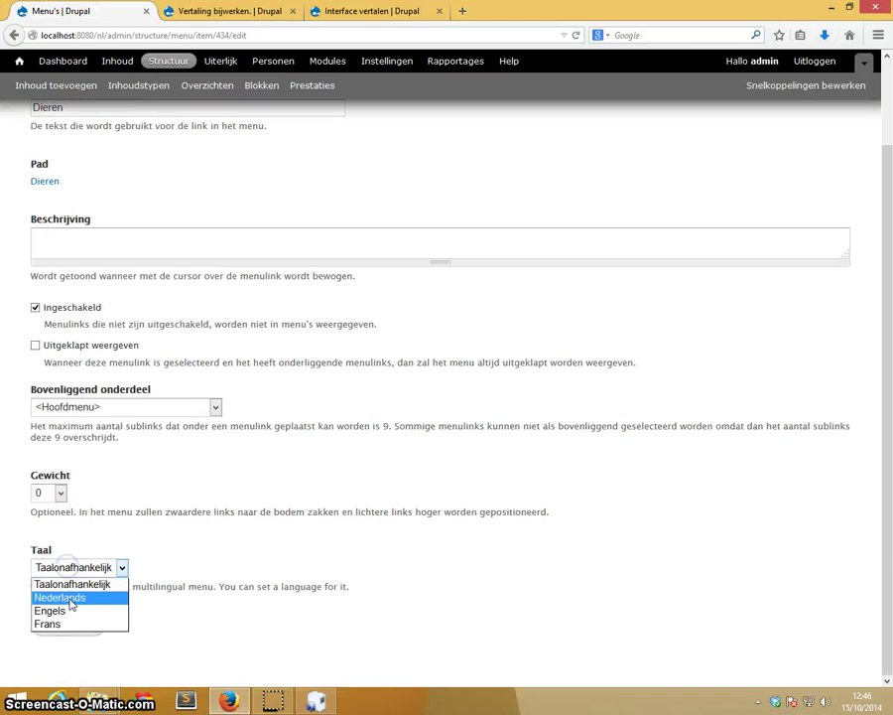
{"action": "left_click", "coordinate": [68, 593]}
{"action": "left_click", "coordinate": [66, 625]}
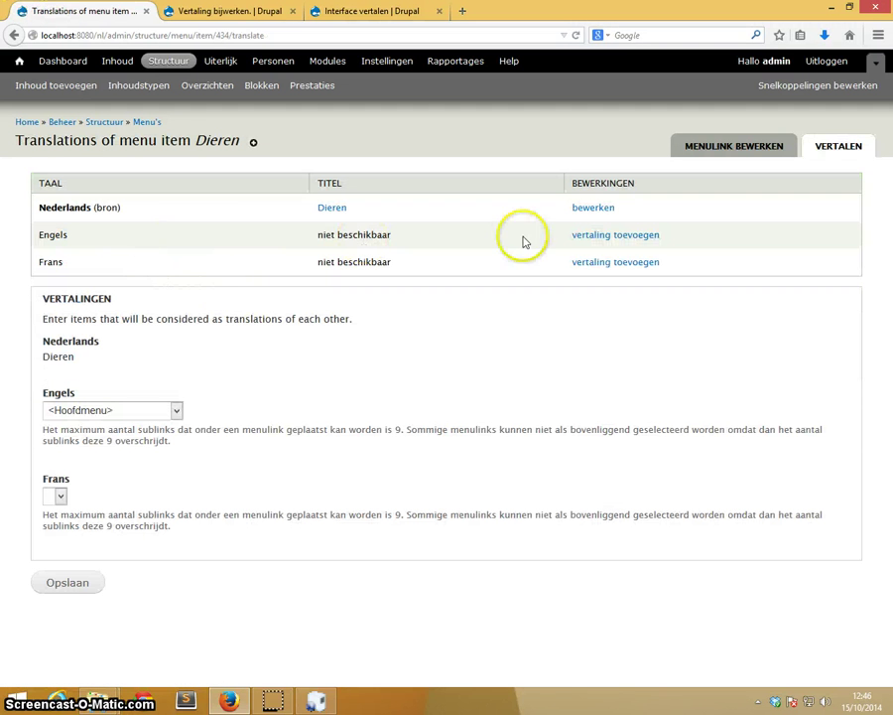
Add an English translation of the "Dieren" menu link titled "Animals", save it, and return to the homepage
{"action": "left_click", "coordinate": [590, 238]}
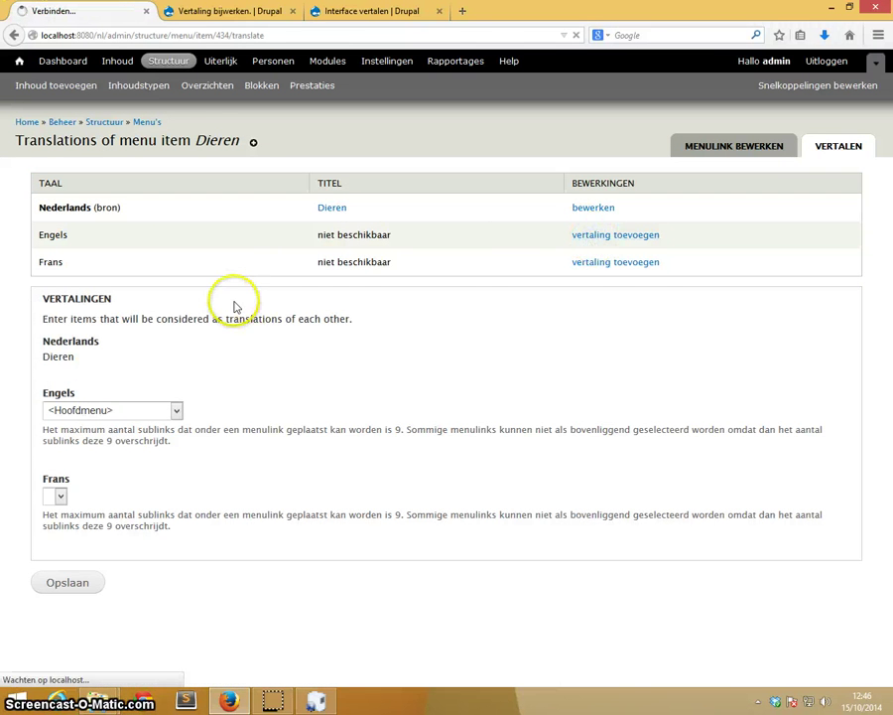
{"action": "left_click", "coordinate": [97, 203]}
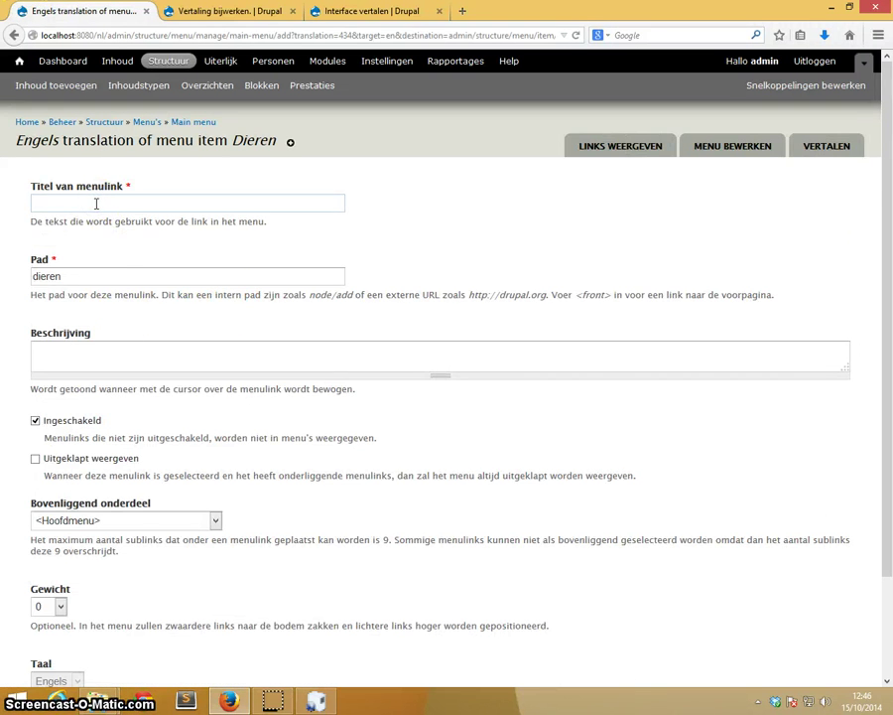
{"action": "type", "text": "Animals"}
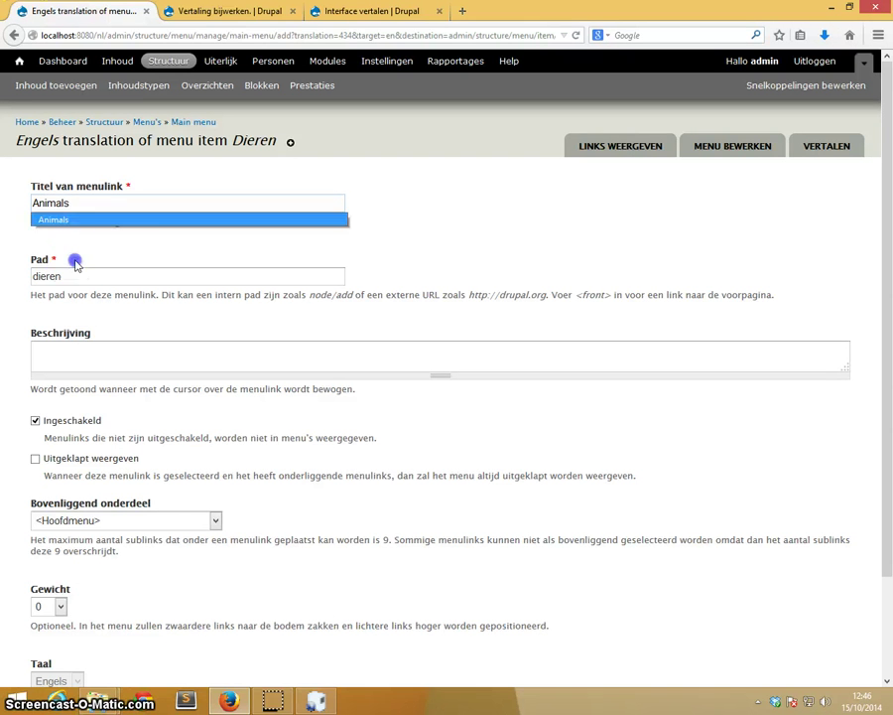
{"action": "left_click", "coordinate": [75, 263]}
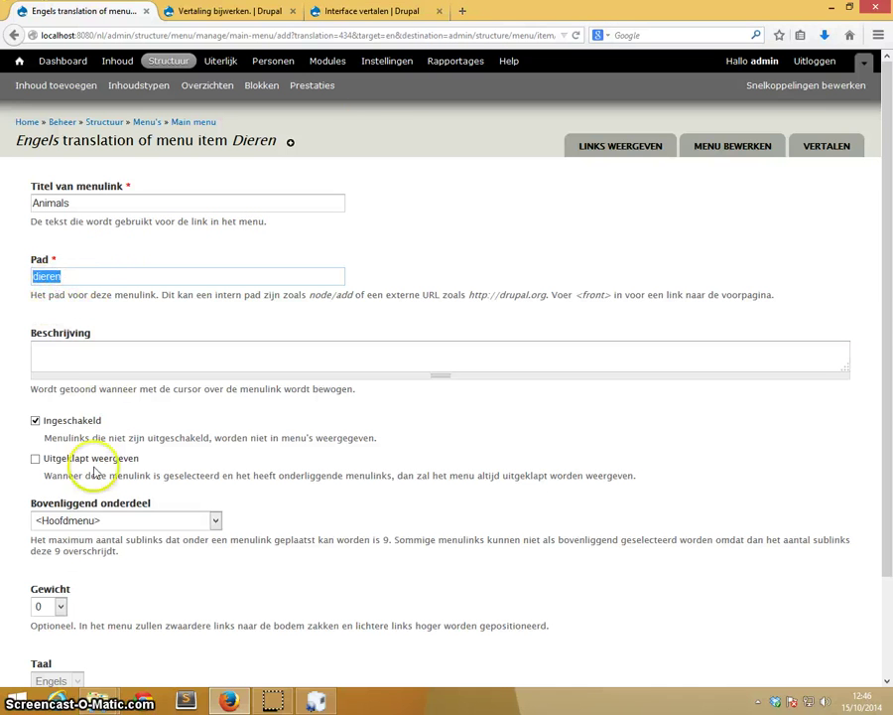
{"action": "scroll", "coordinate": [94, 473], "scroll_direction": "down", "scroll_amount": 2}
{"action": "left_click", "coordinate": [70, 622]}
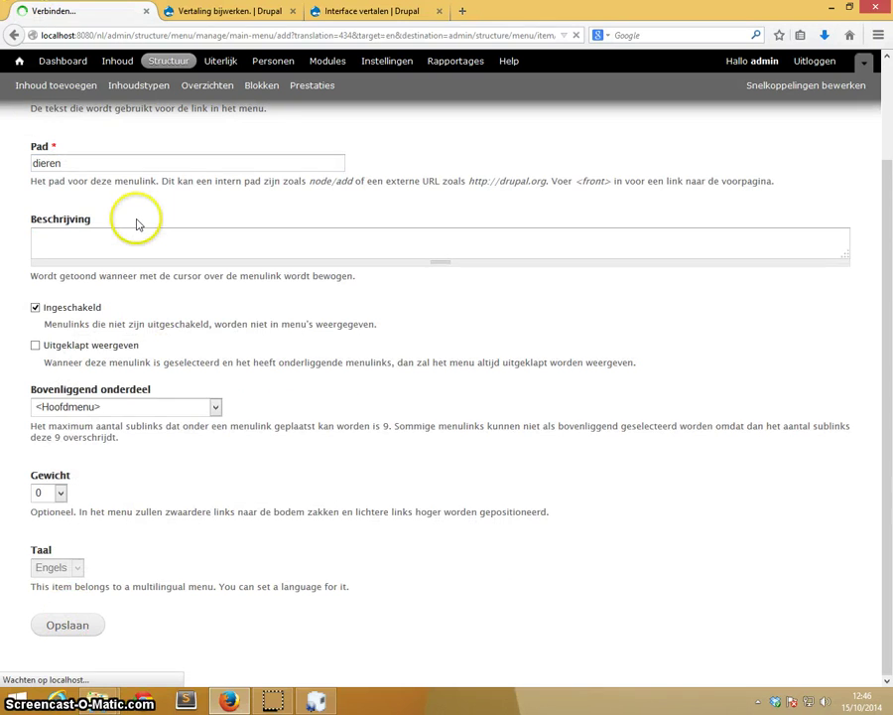
{"action": "left_click", "coordinate": [21, 63]}
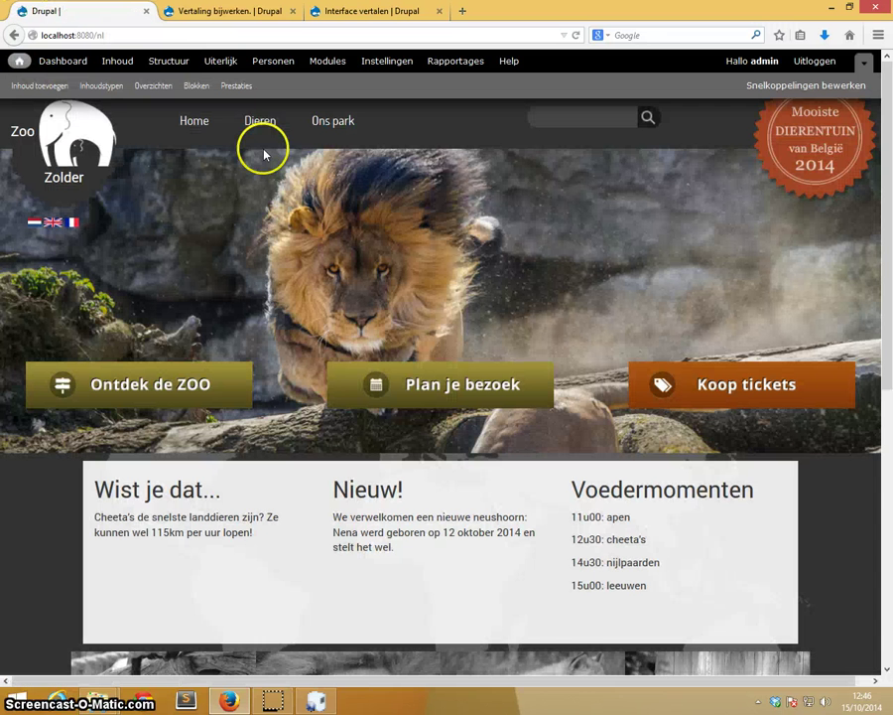
Switch the site to English and check the "Animals" page's title and the homepage blocks for untranslated text
{"action": "left_click", "coordinate": [52, 224]}
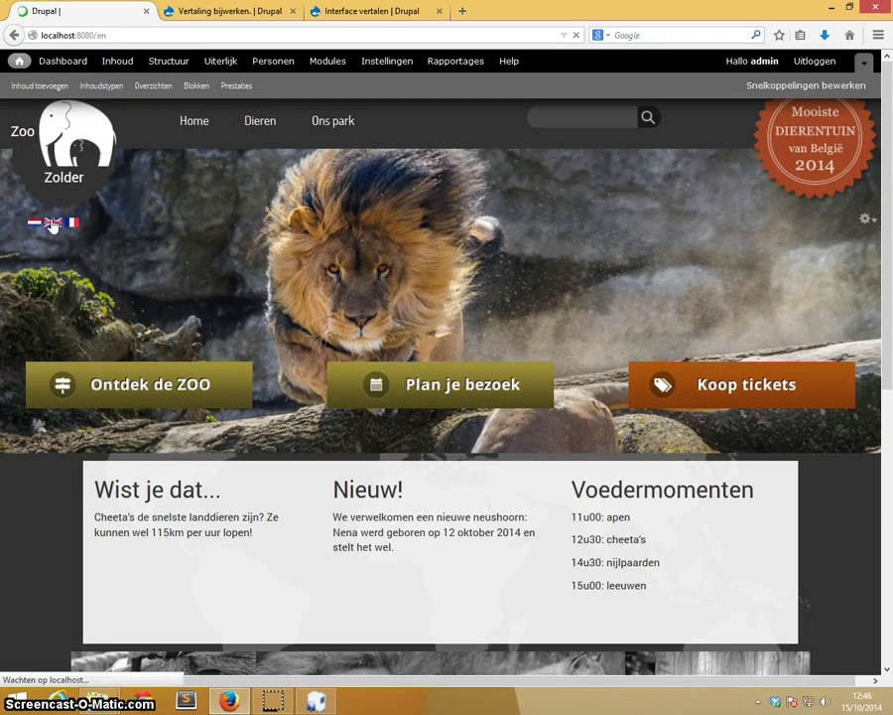
{"action": "left_click", "coordinate": [258, 125]}
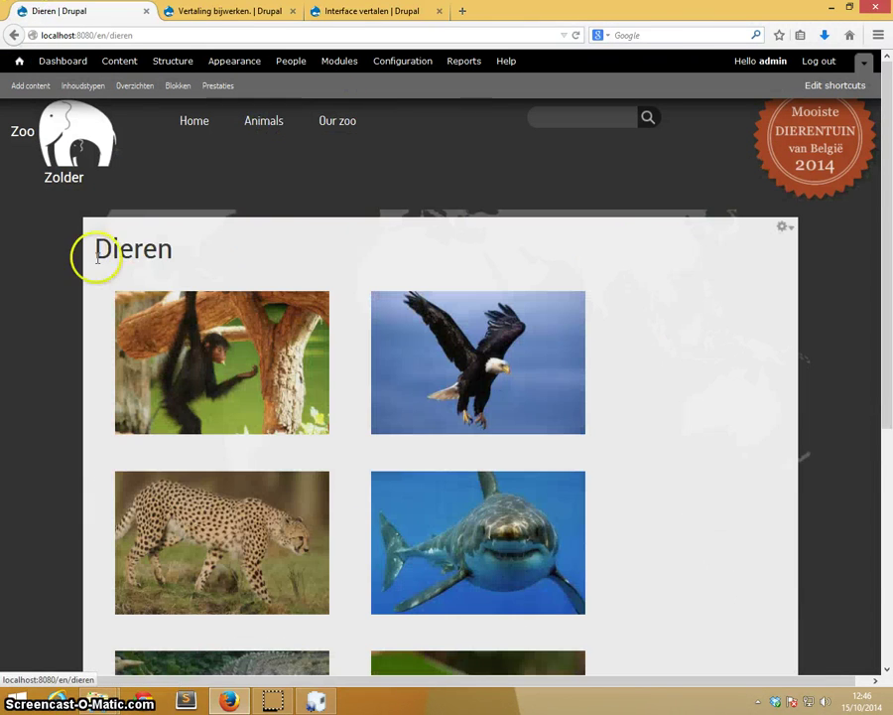
{"action": "left_click_drag", "start_coordinate": [96, 256], "coordinate": [195, 256]}
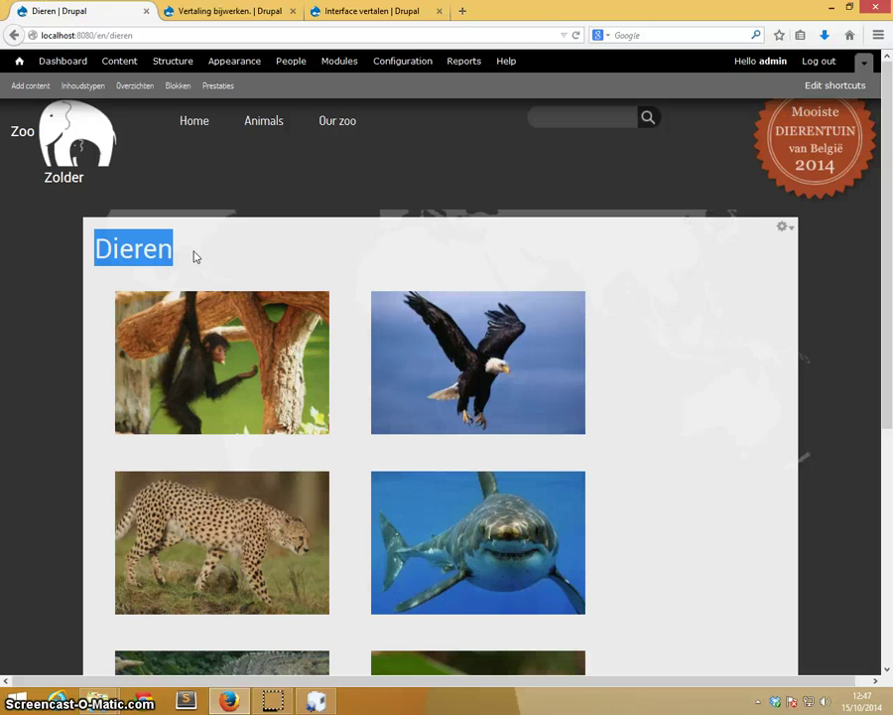
{"action": "left_click", "coordinate": [18, 62]}
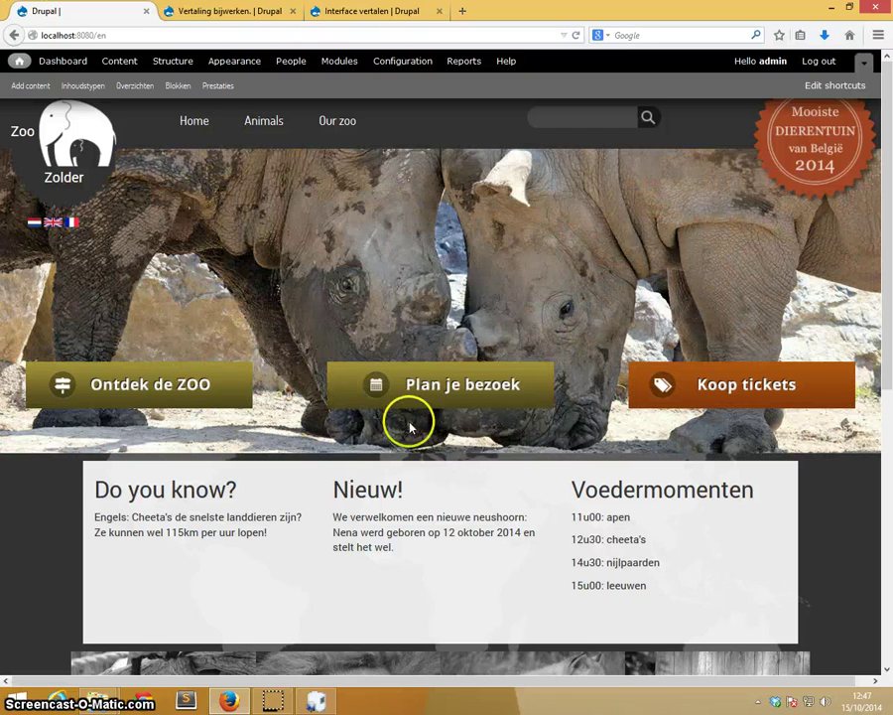
{"action": "scroll", "coordinate": [370, 441], "scroll_direction": "down", "scroll_amount": 3}
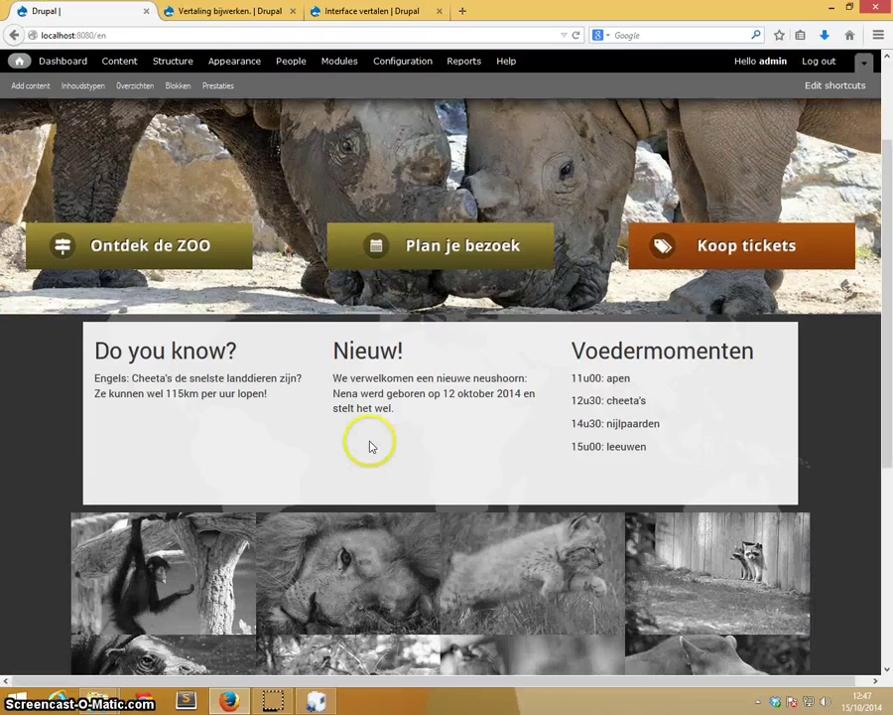
{"action": "scroll", "coordinate": [372, 442], "scroll_direction": "up", "scroll_amount": 3}
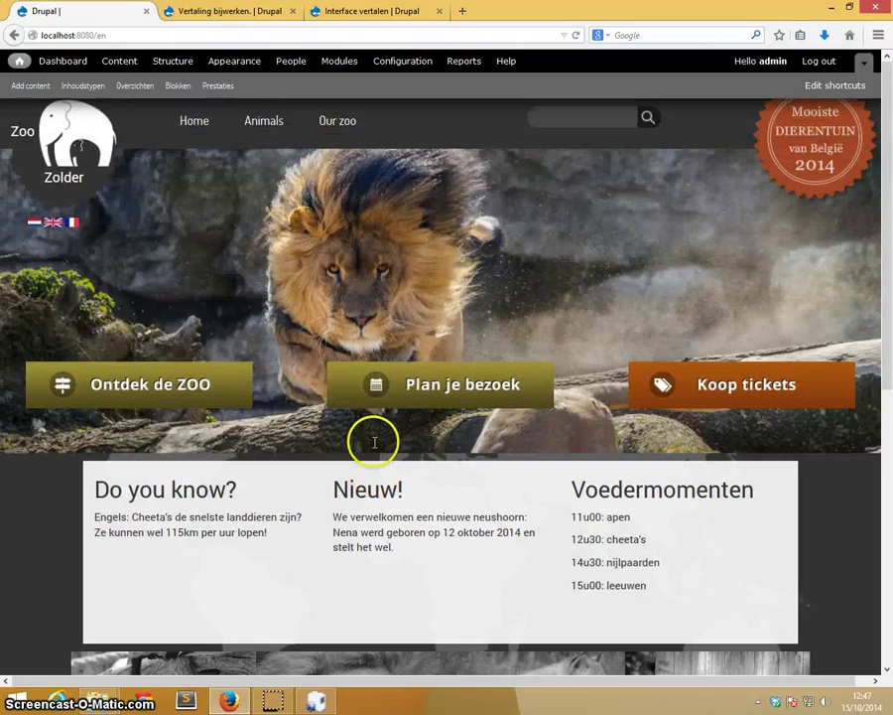
Open the Aard field of the Dier content type, review its default value options and show its translation overview
{"action": "left_click", "coordinate": [355, 195]}
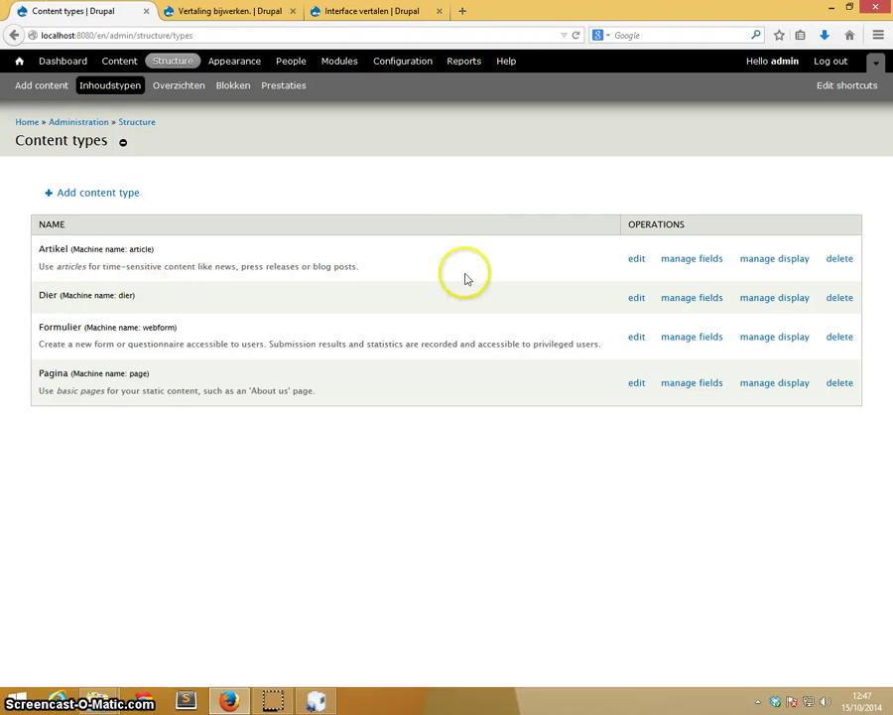
{"action": "left_click", "coordinate": [703, 303]}
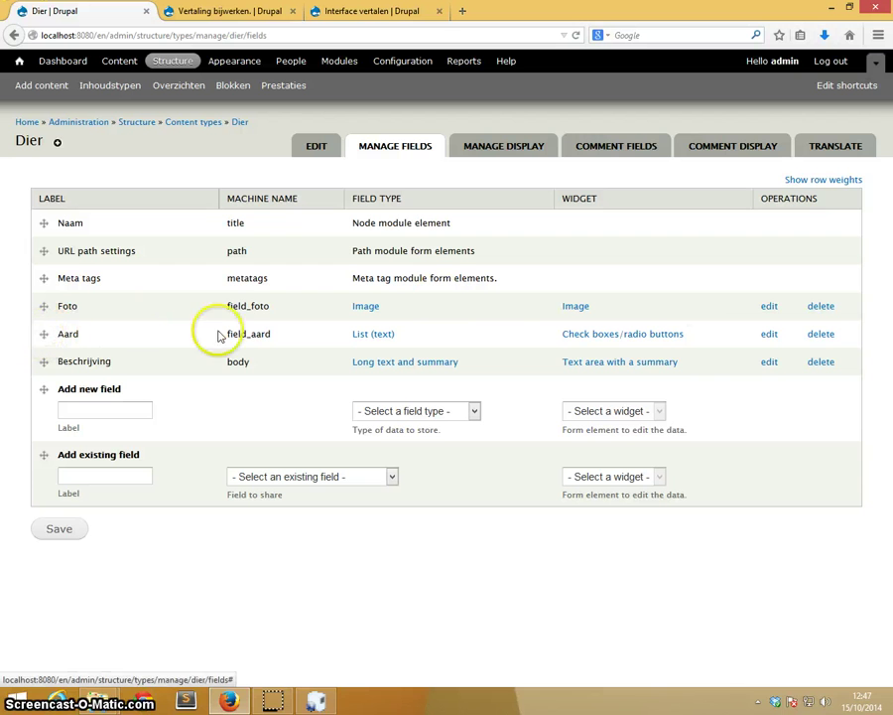
{"action": "left_click", "coordinate": [770, 334]}
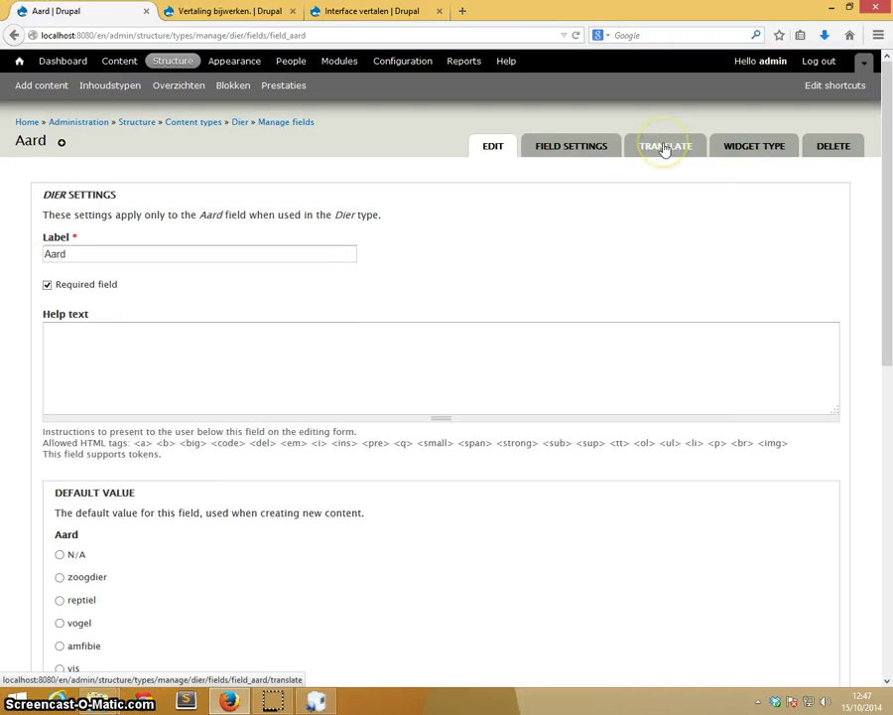
{"action": "scroll", "coordinate": [247, 450], "scroll_direction": "down", "scroll_amount": 3}
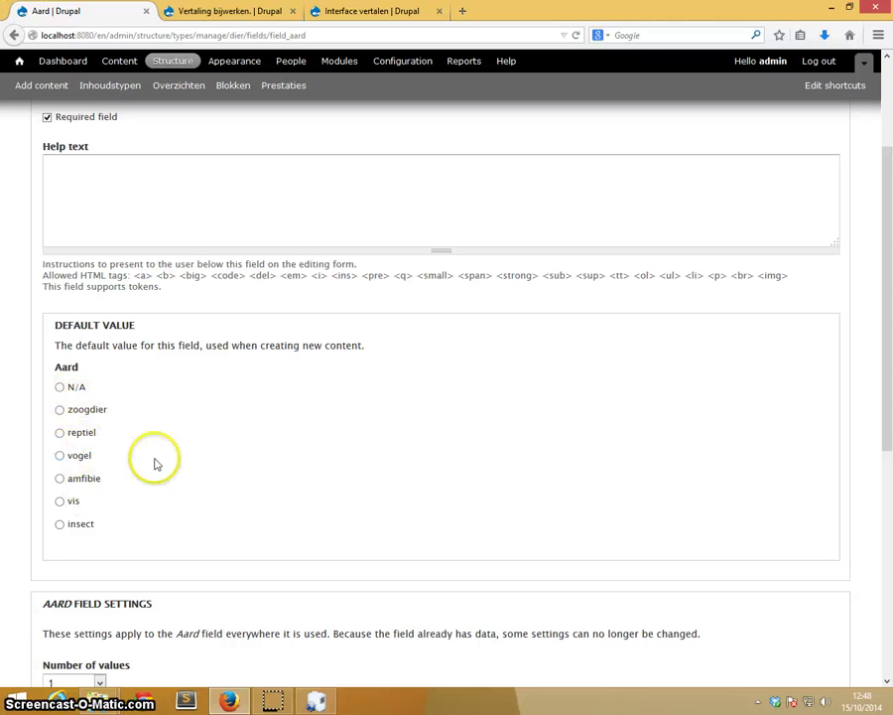
{"action": "scroll", "coordinate": [154, 465], "scroll_direction": "up", "scroll_amount": 1}
{"action": "scroll", "coordinate": [154, 465], "scroll_direction": "up", "scroll_amount": 2}
{"action": "left_click", "coordinate": [649, 148]}
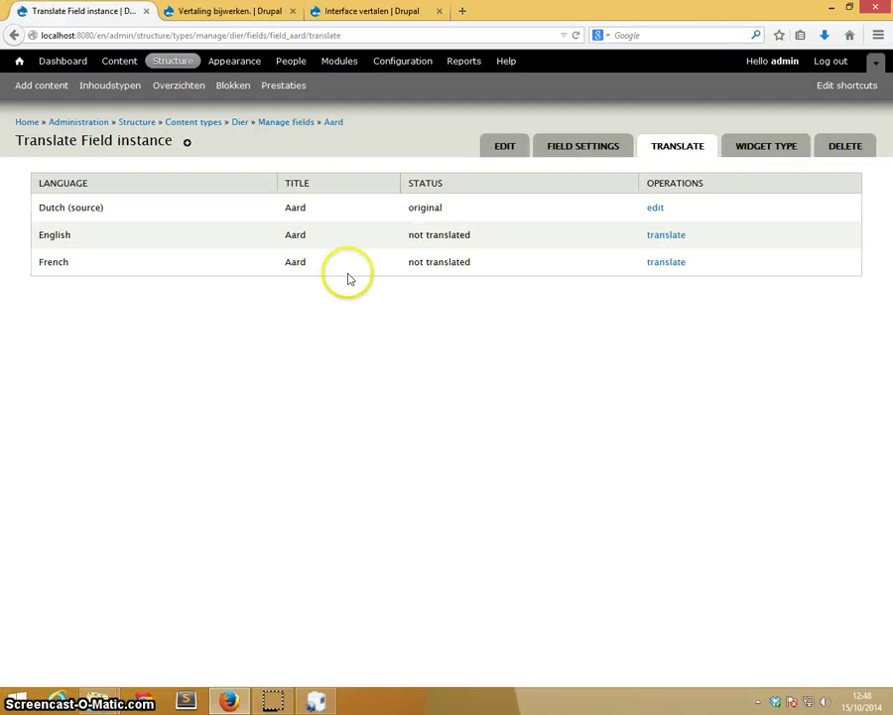
Translate the Aard options zoogdier, reptiel and vogel into English as "mammal", "reptile" and "bird", save the translation, and return to the homepage
{"action": "left_click", "coordinate": [674, 235]}
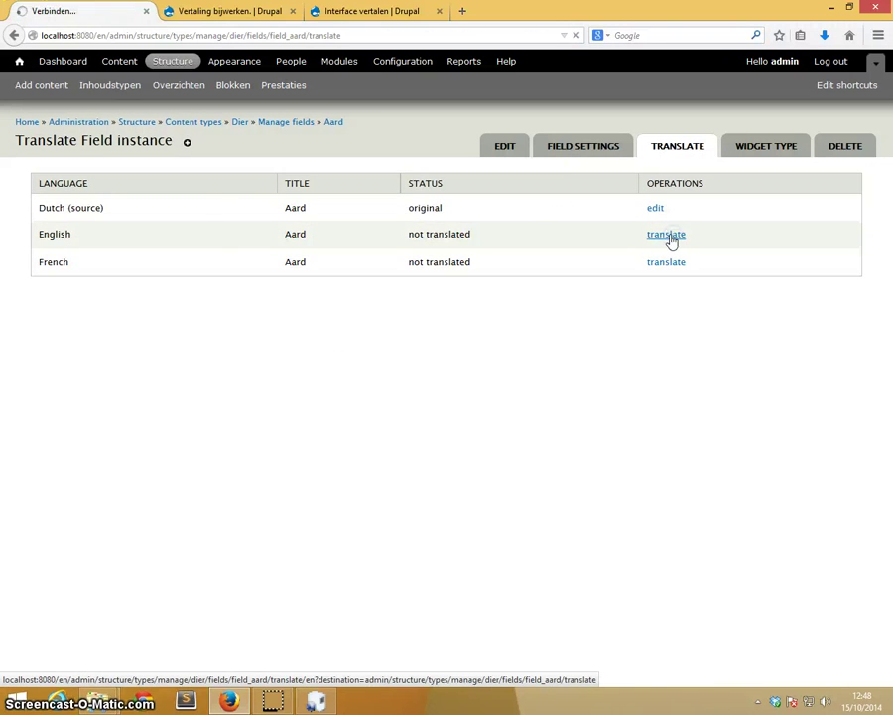
{"action": "left_click", "coordinate": [72, 234]}
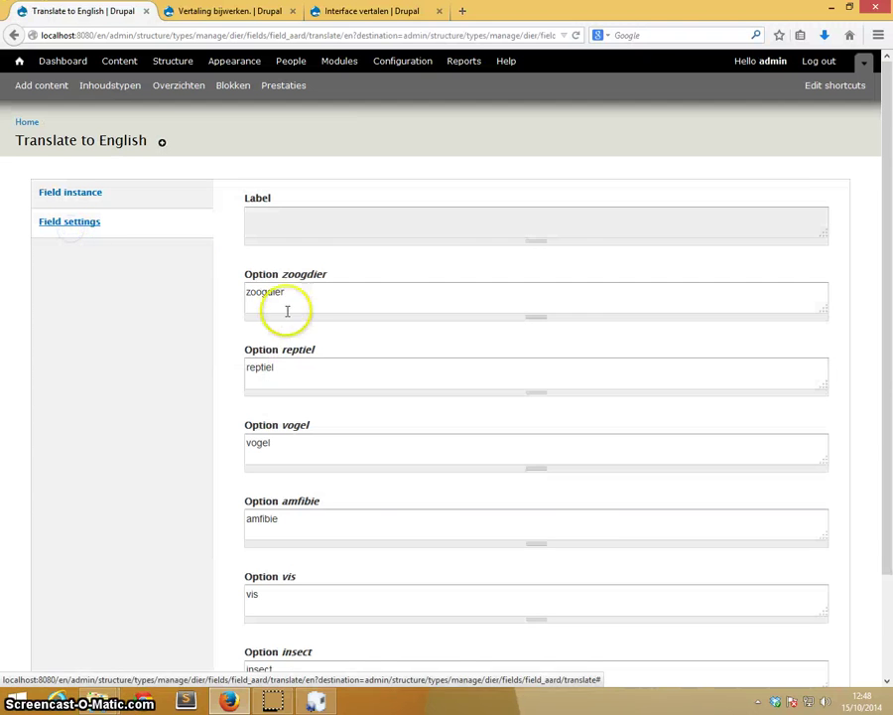
{"action": "left_click_drag", "start_coordinate": [294, 291], "coordinate": [217, 289]}
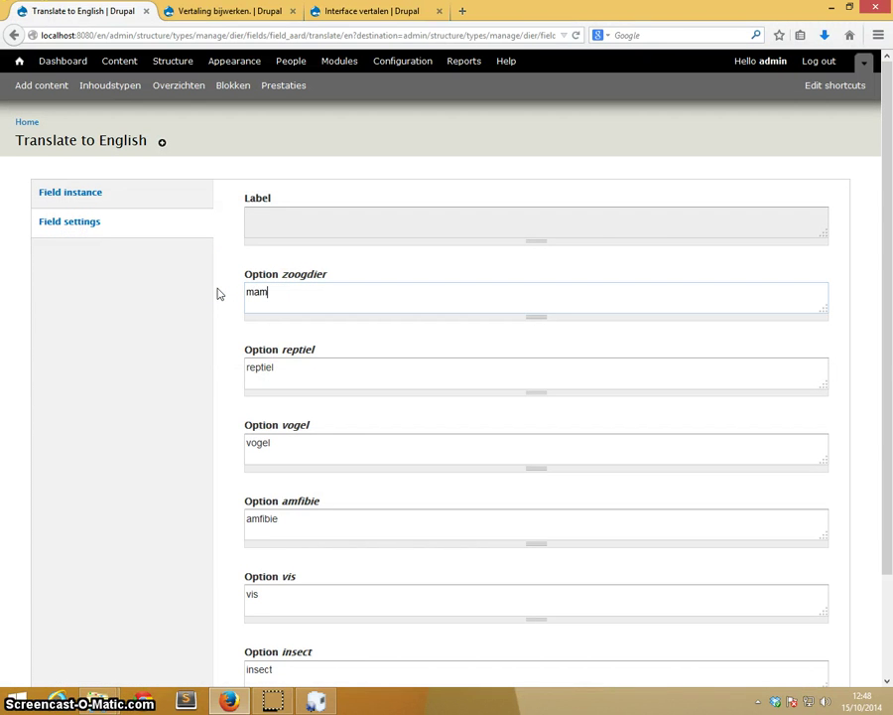
{"action": "type", "text": "mammal"}
{"action": "key", "text": "Tab"}
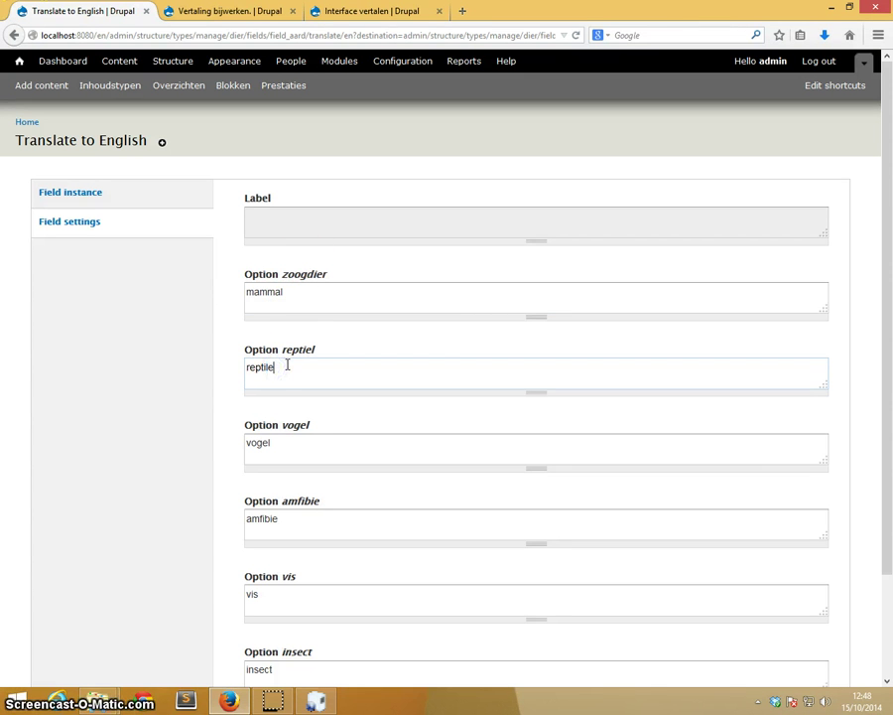
{"action": "left_click", "coordinate": [258, 442]}
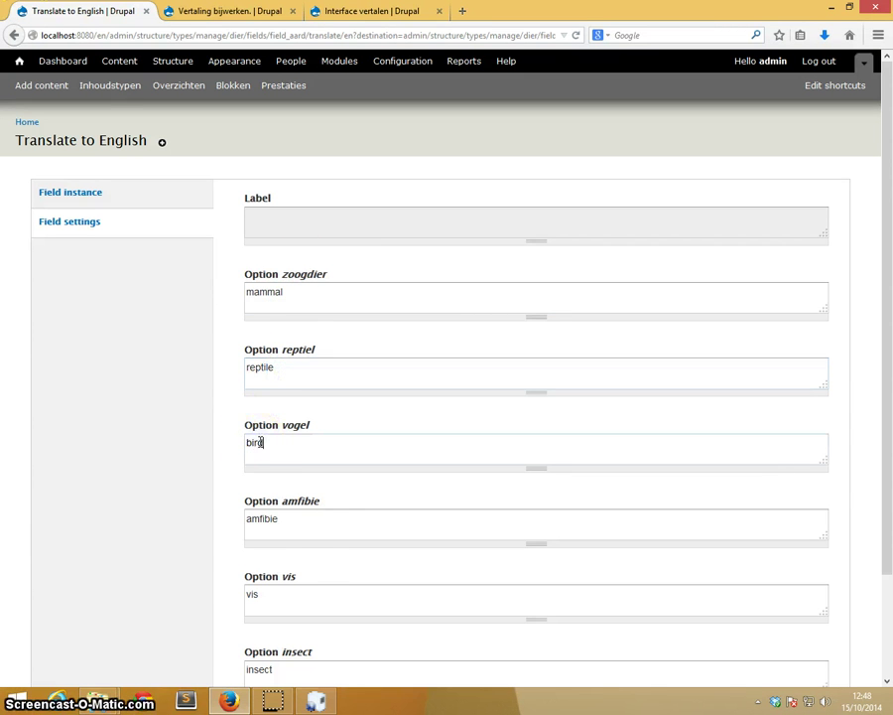
{"action": "scroll", "coordinate": [309, 565], "scroll_direction": "down", "scroll_amount": 2}
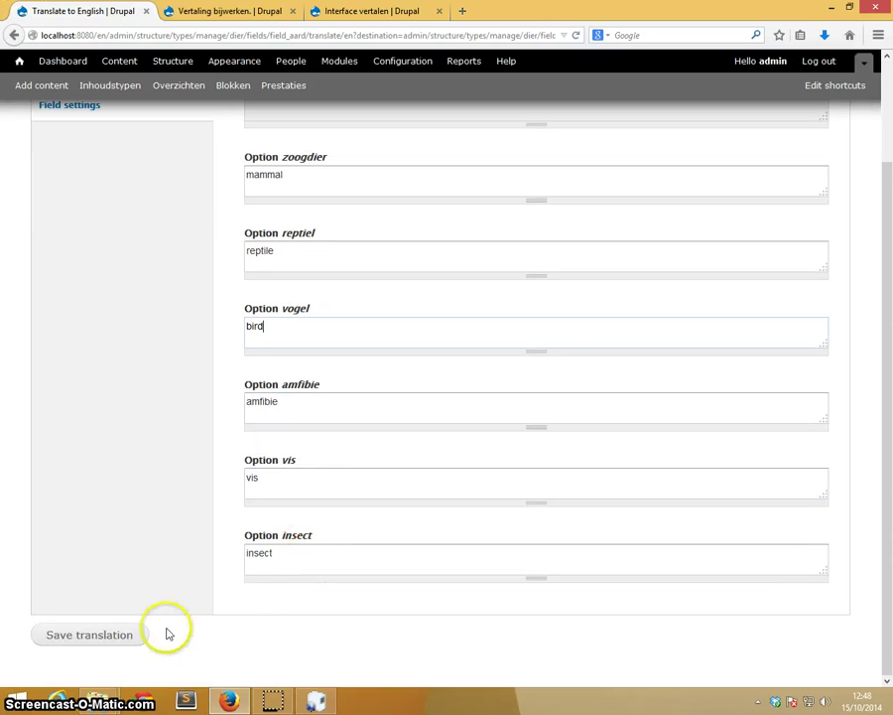
{"action": "left_click", "coordinate": [103, 634]}
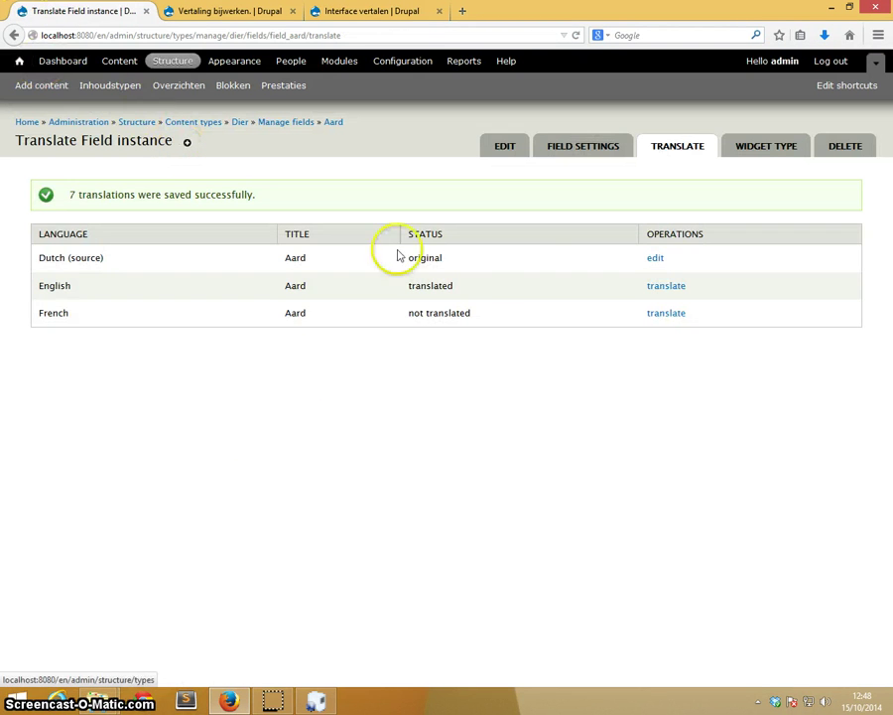
{"action": "left_click", "coordinate": [20, 63]}
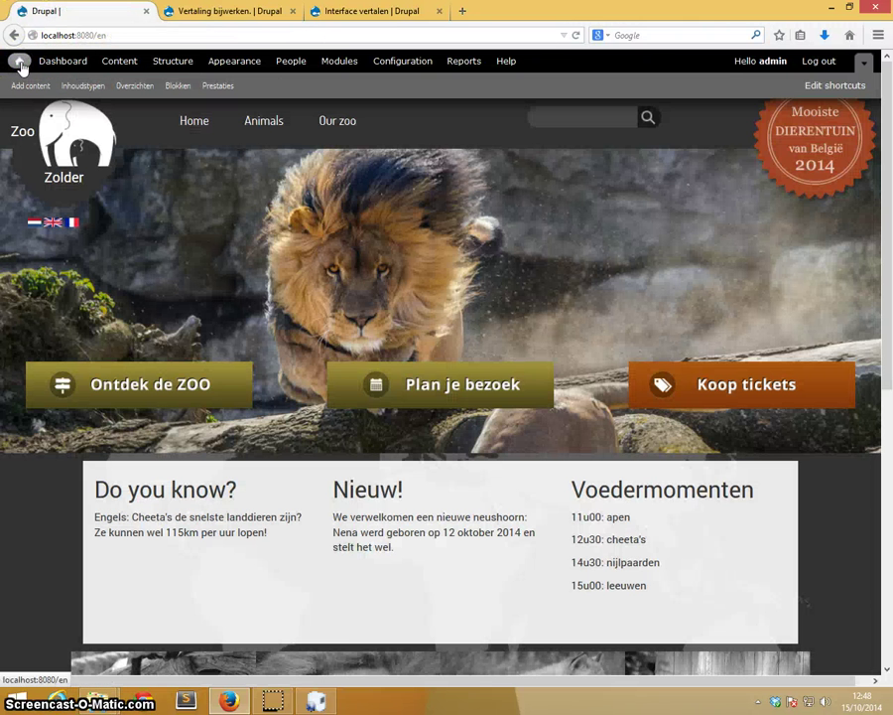